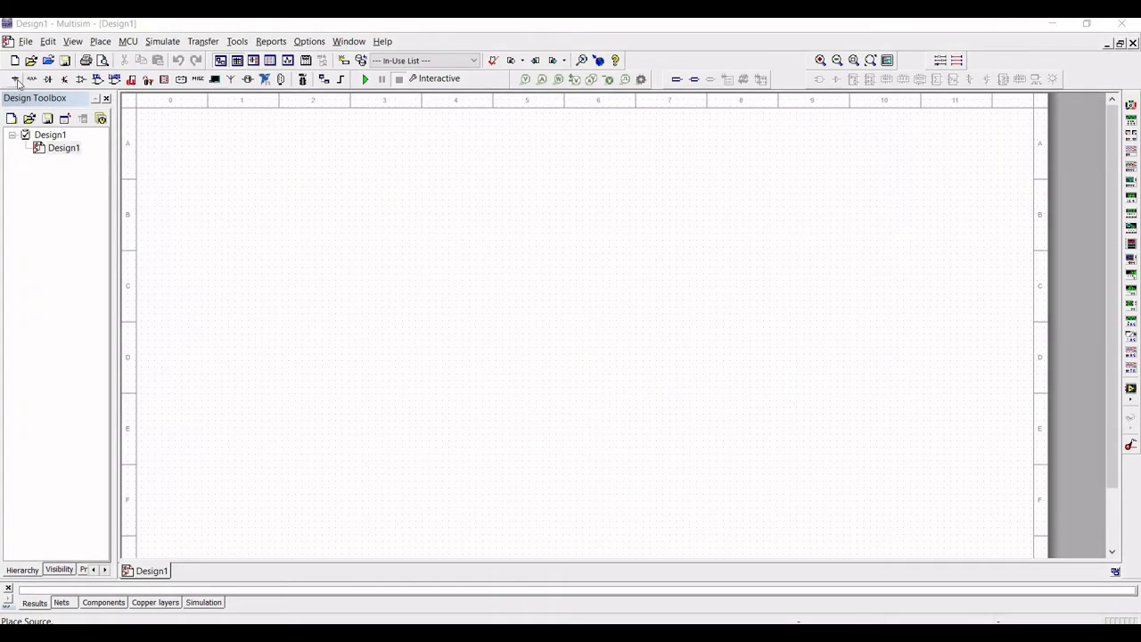
# Step: Place a DC_POWER source from the POWER_SOURCES family on the western side of the blank schematic
pyautogui.click(18, 82)
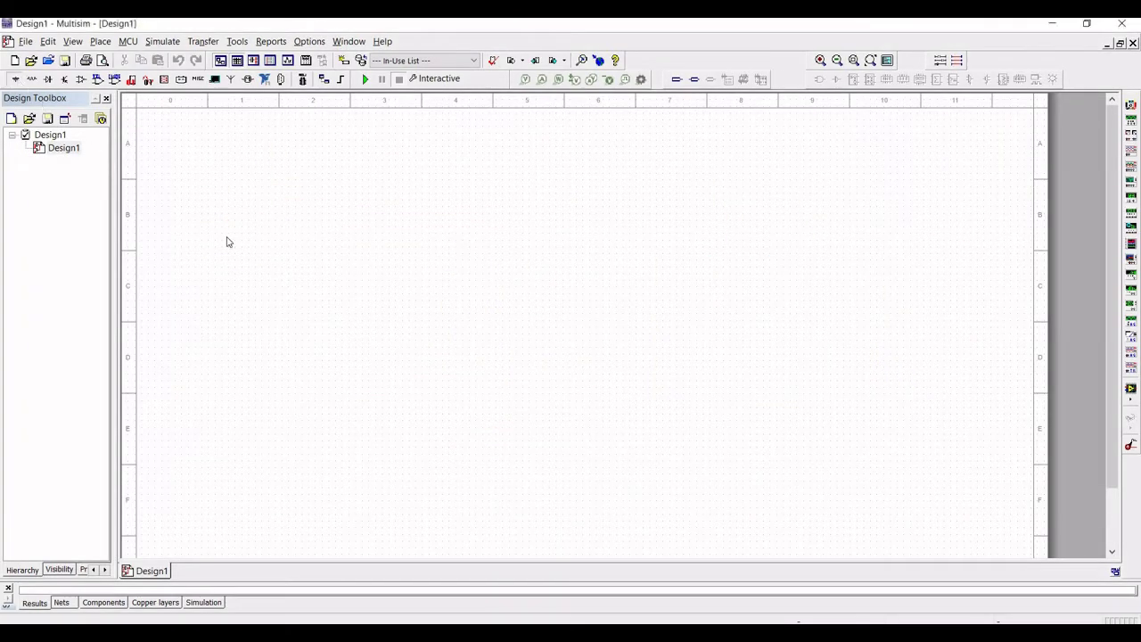
pyautogui.click(614, 263)
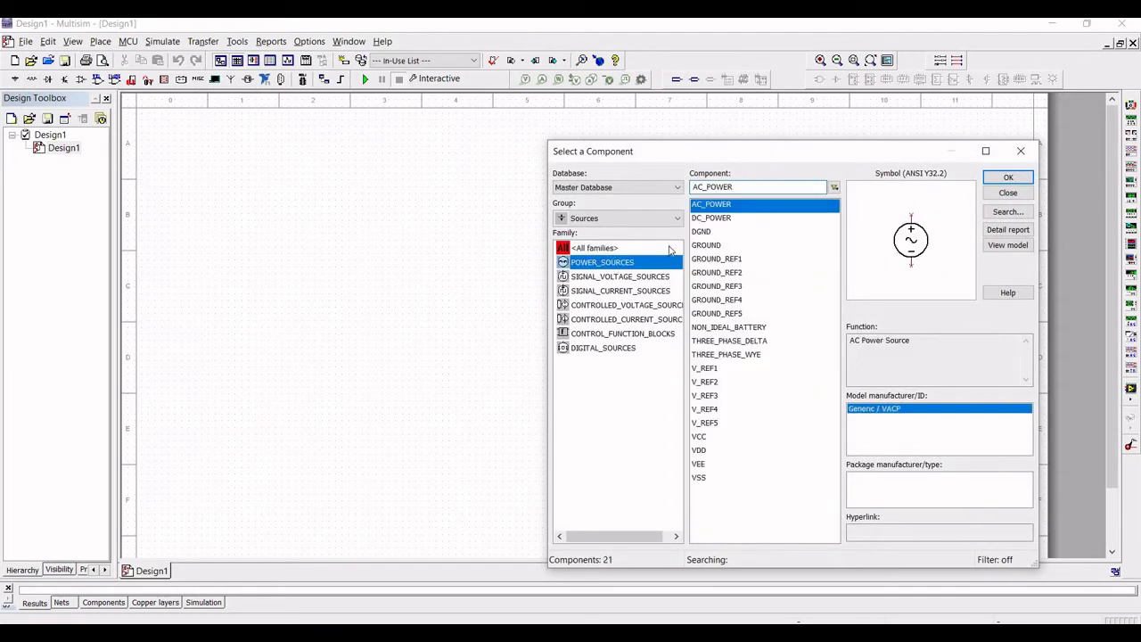
pyautogui.click(717, 217)
pyautogui.click(1008, 179)
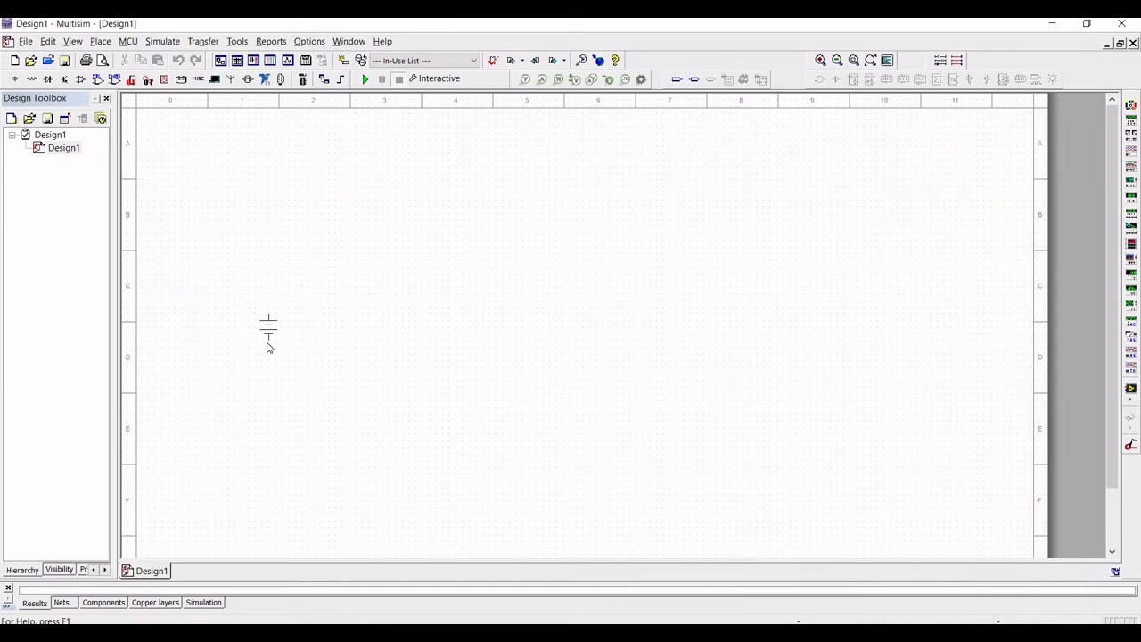
pyautogui.click(267, 344)
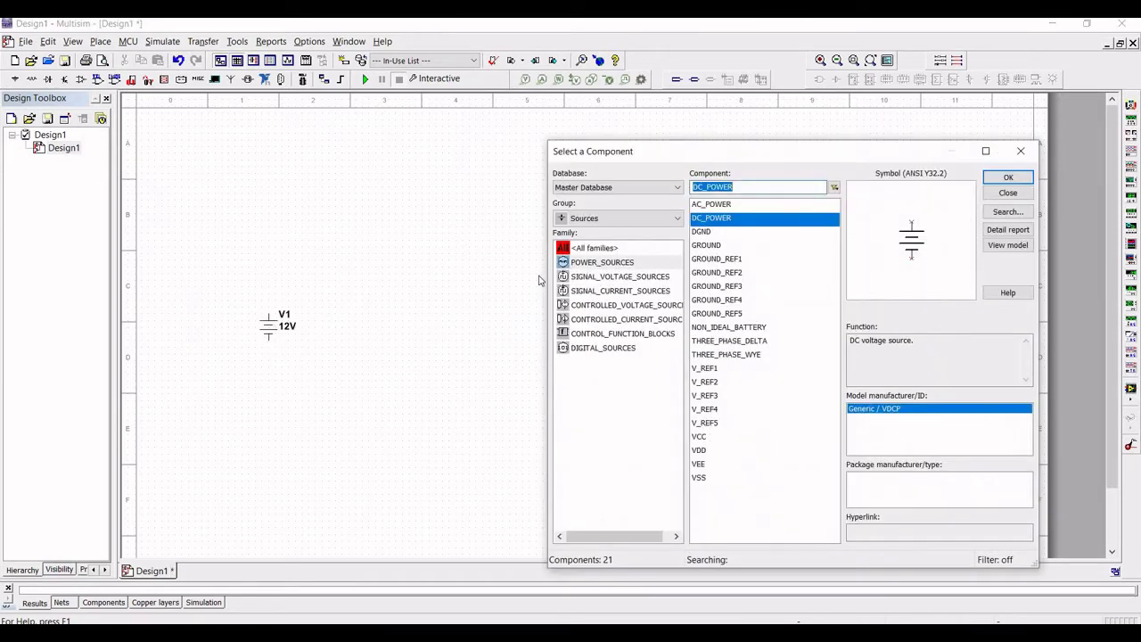
# Step: Place a horizontal 2k resistor from the Basic group's RESISTOR family above and to the right of source V1
pyautogui.click(591, 221)
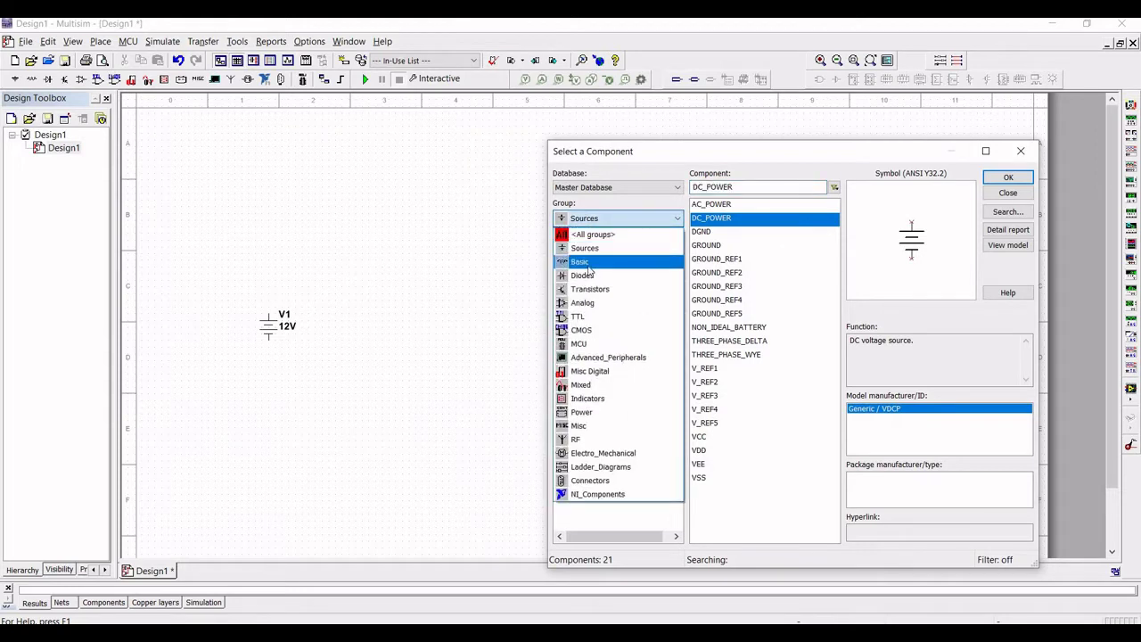
pyautogui.click(586, 262)
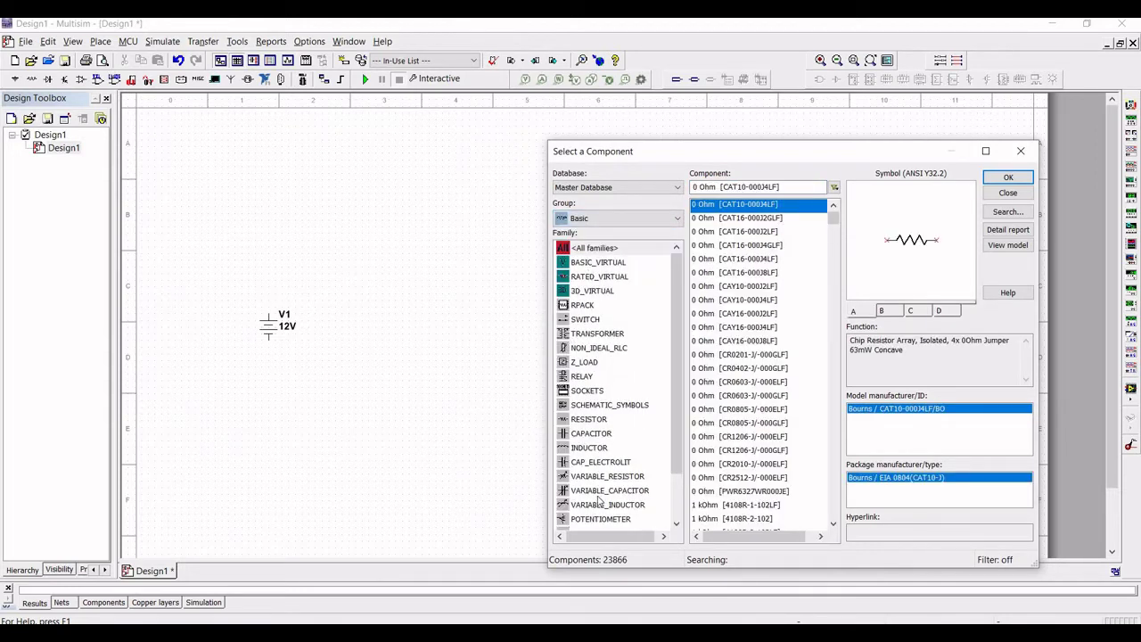
pyautogui.click(584, 419)
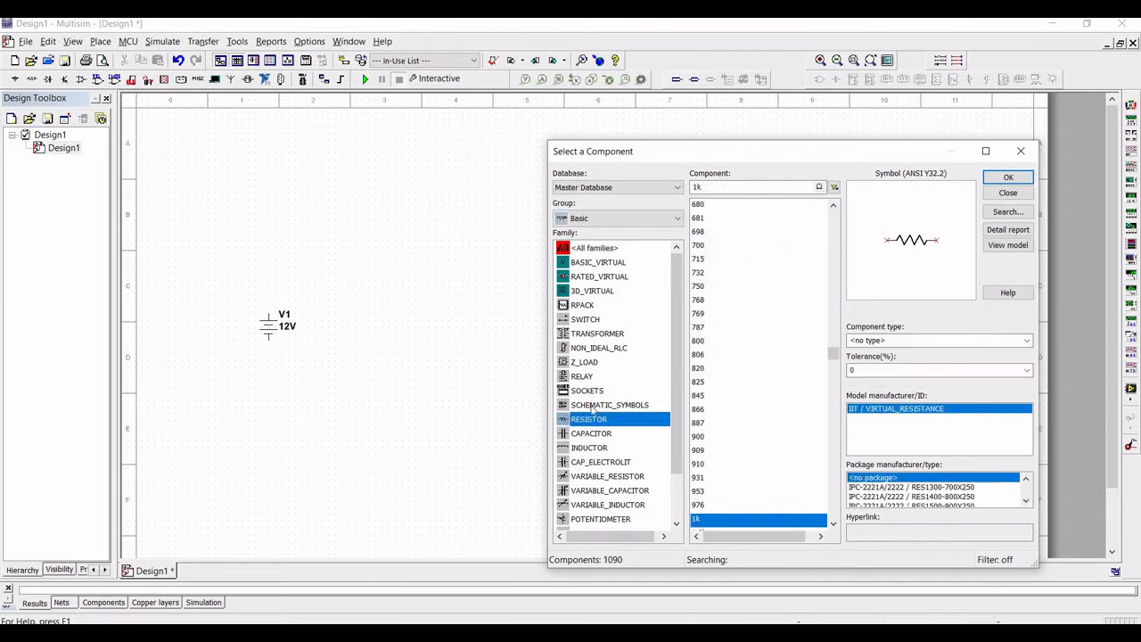
pyautogui.click(710, 188)
pyautogui.moveTo(710, 187); pyautogui.dragTo(686, 189)
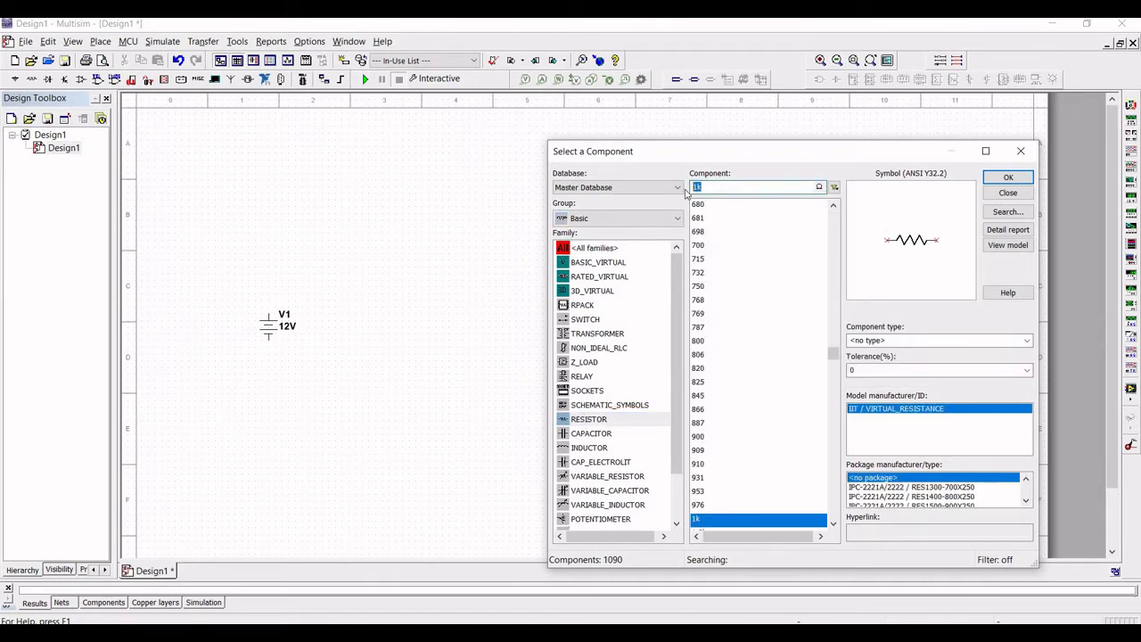
pyautogui.write('2k')
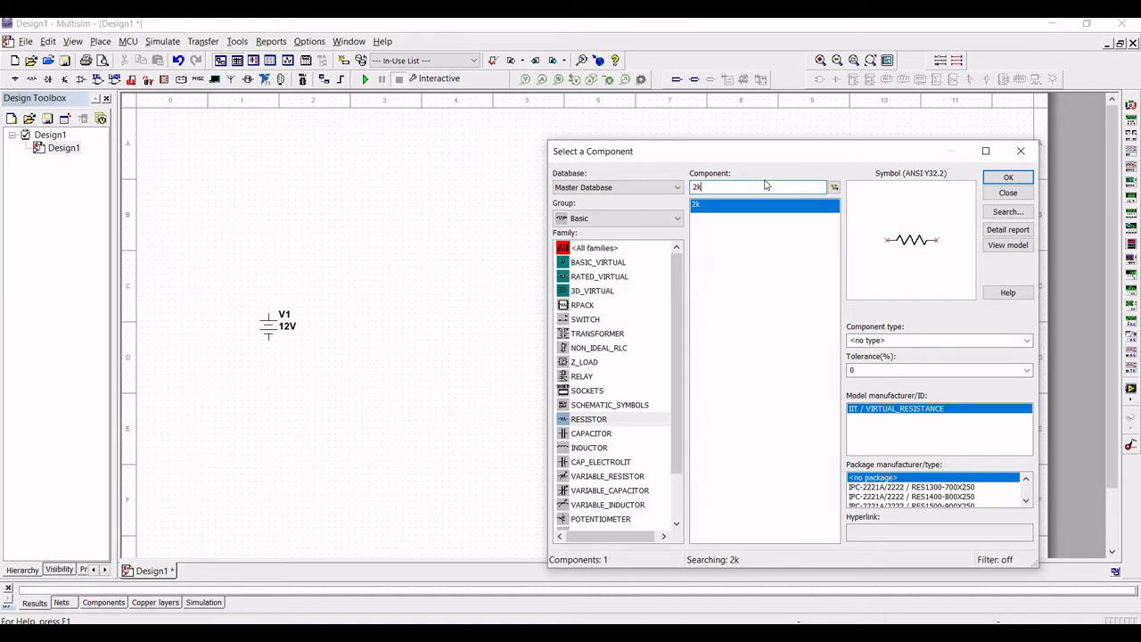
pyautogui.click(1007, 178)
pyautogui.click(344, 248)
# Step: Place a horizontal 3k resistor directly below R1
pyautogui.click(718, 190)
pyautogui.press('BackSpace')
pyautogui.press('BackSpace')
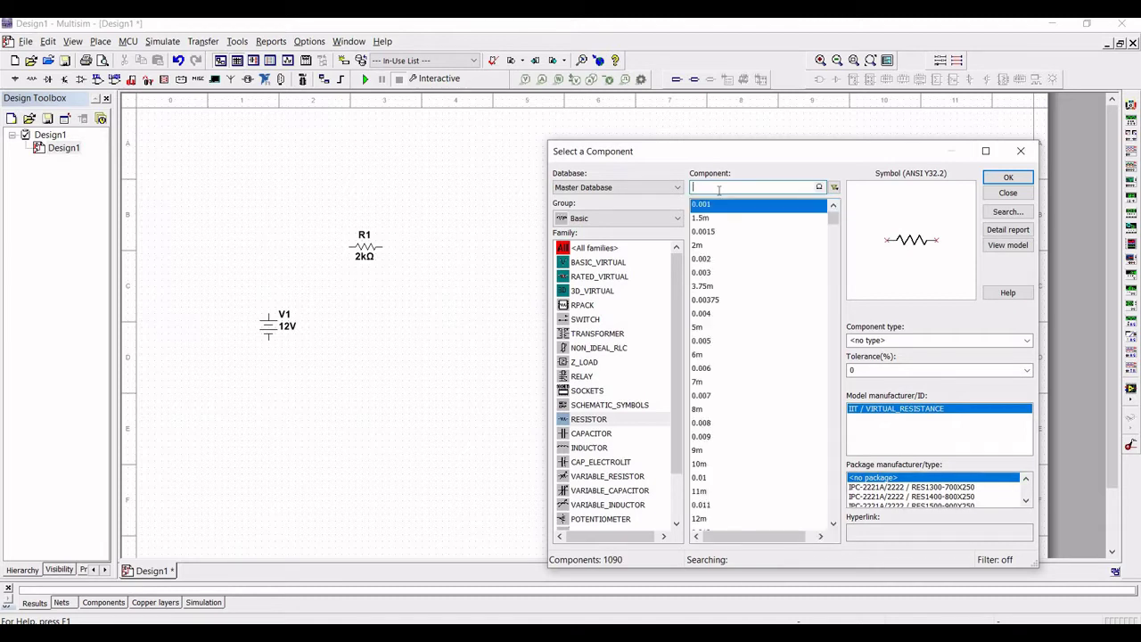
pyautogui.write('3k')
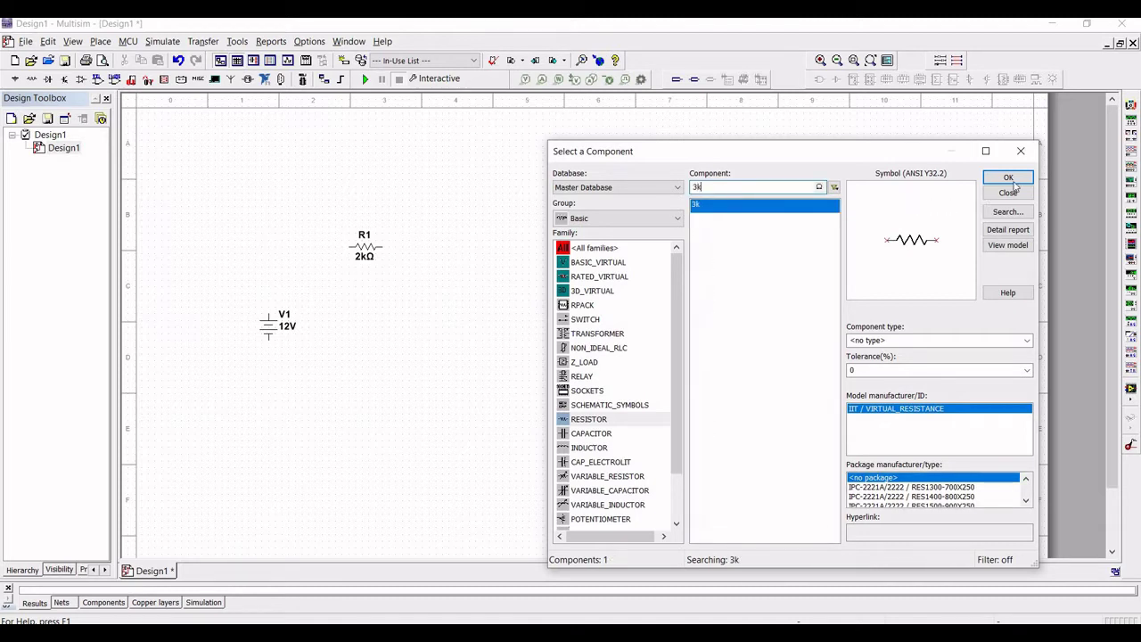
pyautogui.press('Return')
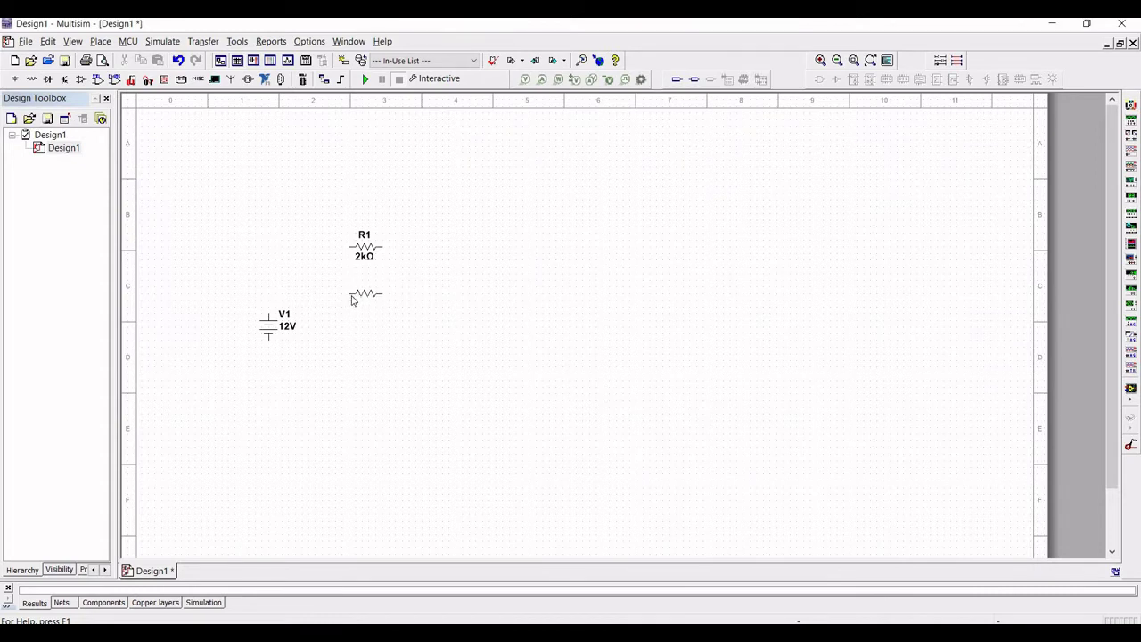
pyautogui.click(352, 300)
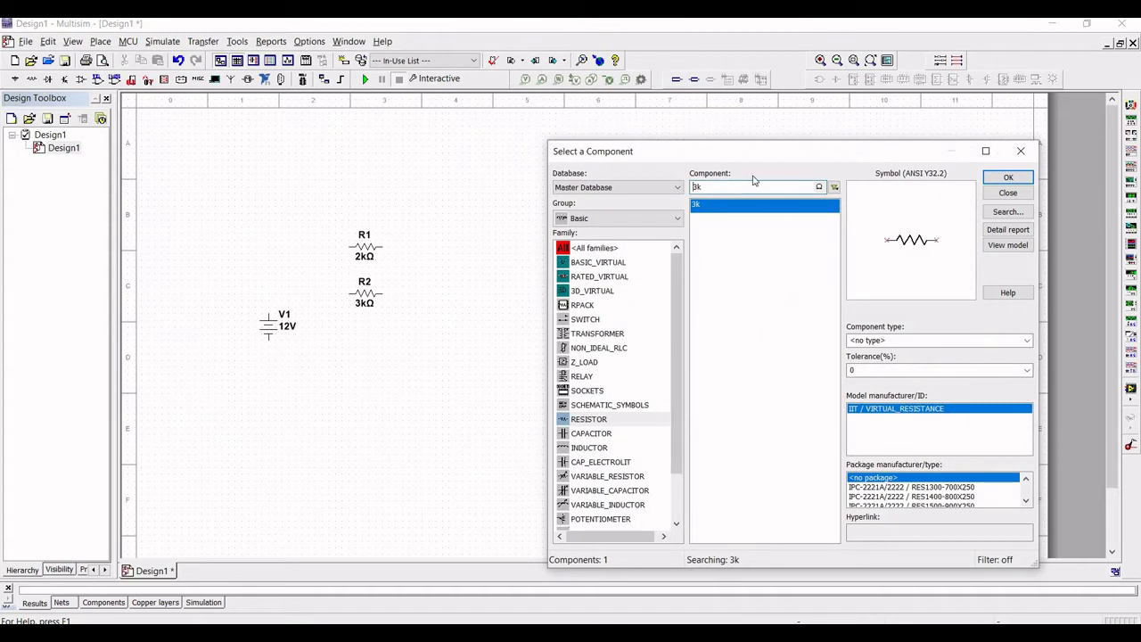
# Step: Place a 2k resistor rotated to vertical, well to the right of R2 and level with source V1
pyautogui.click(711, 187)
pyautogui.press('BackSpace')
pyautogui.press('BackSpace')
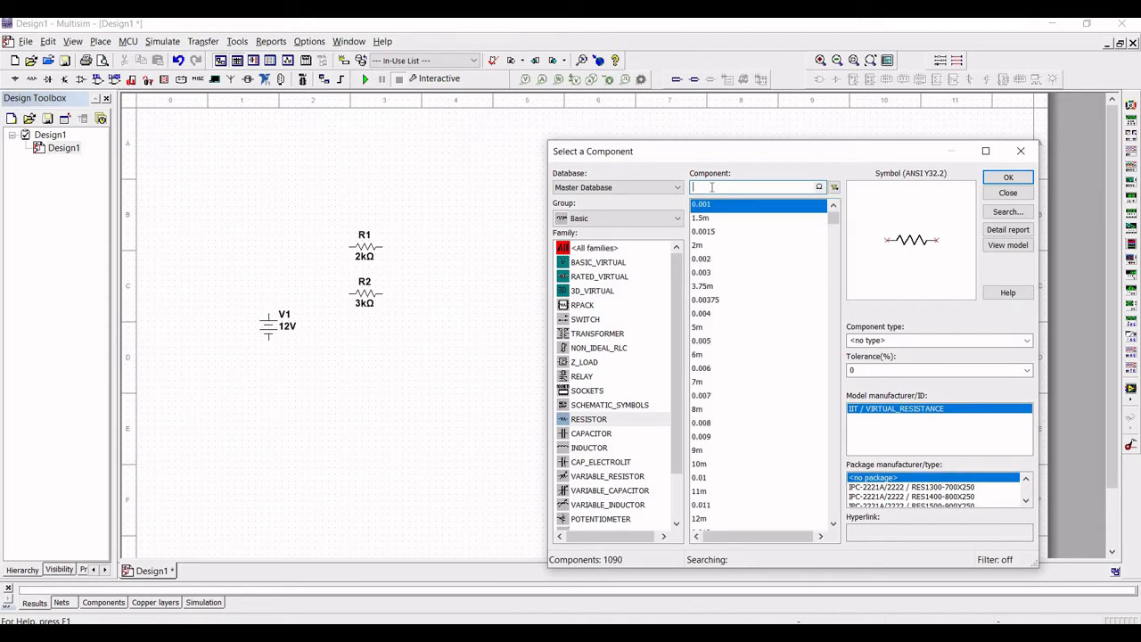
pyautogui.write('2')
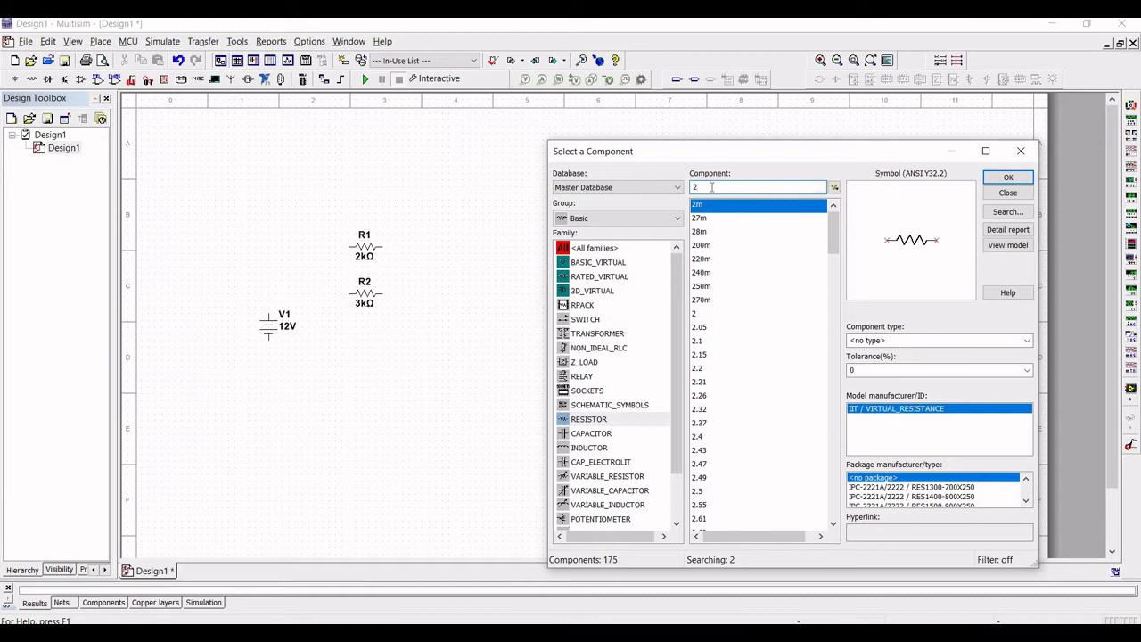
pyautogui.write('k')
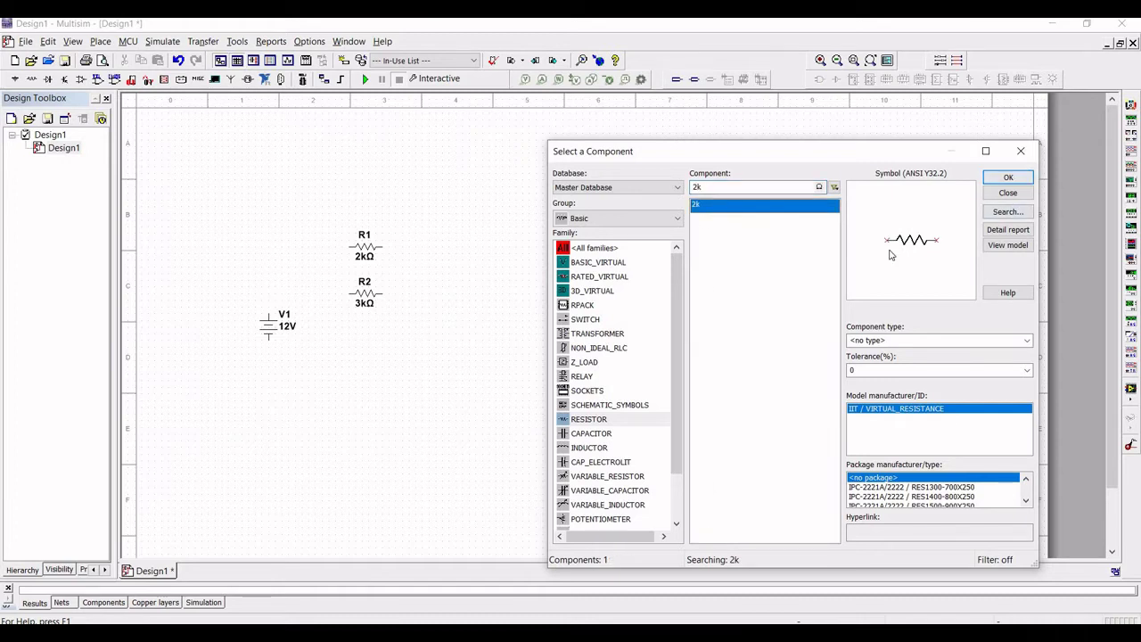
pyautogui.click(1008, 177)
pyautogui.hotkey('ctrl', 'r')
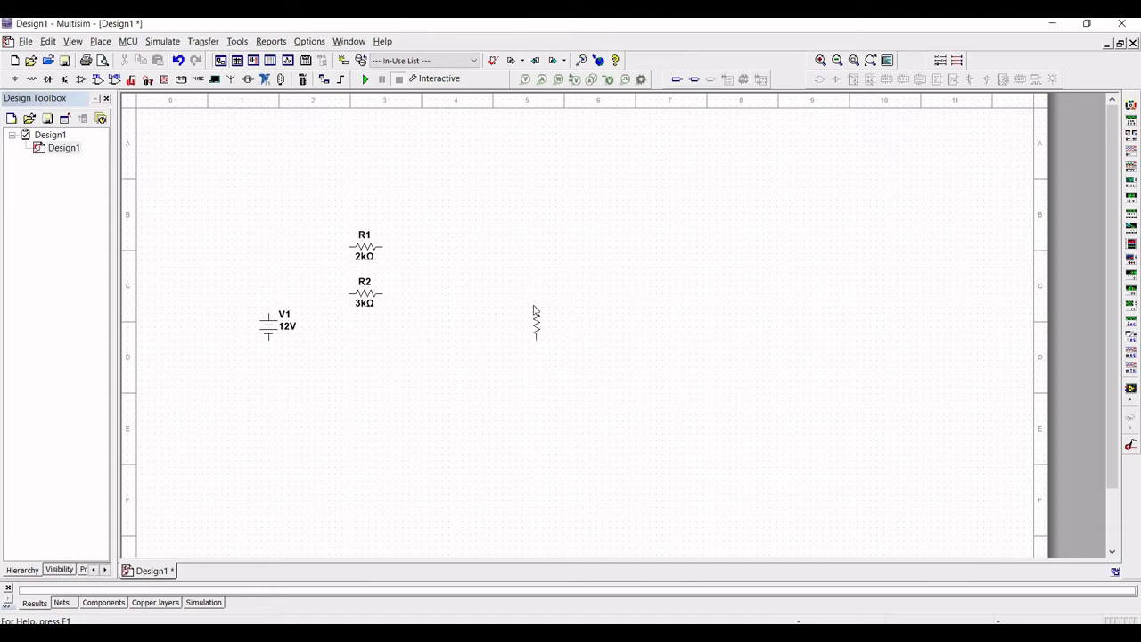
pyautogui.click(535, 312)
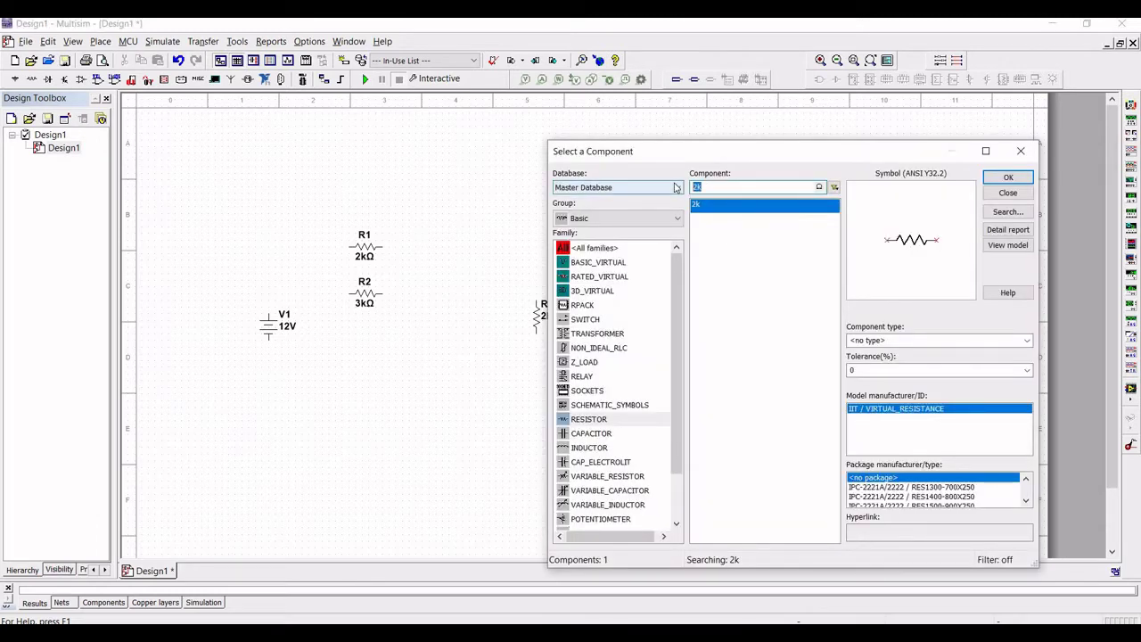
# Step: Place a 6k resistor rotated to vertical, just to the right of R3
pyautogui.write('6j')
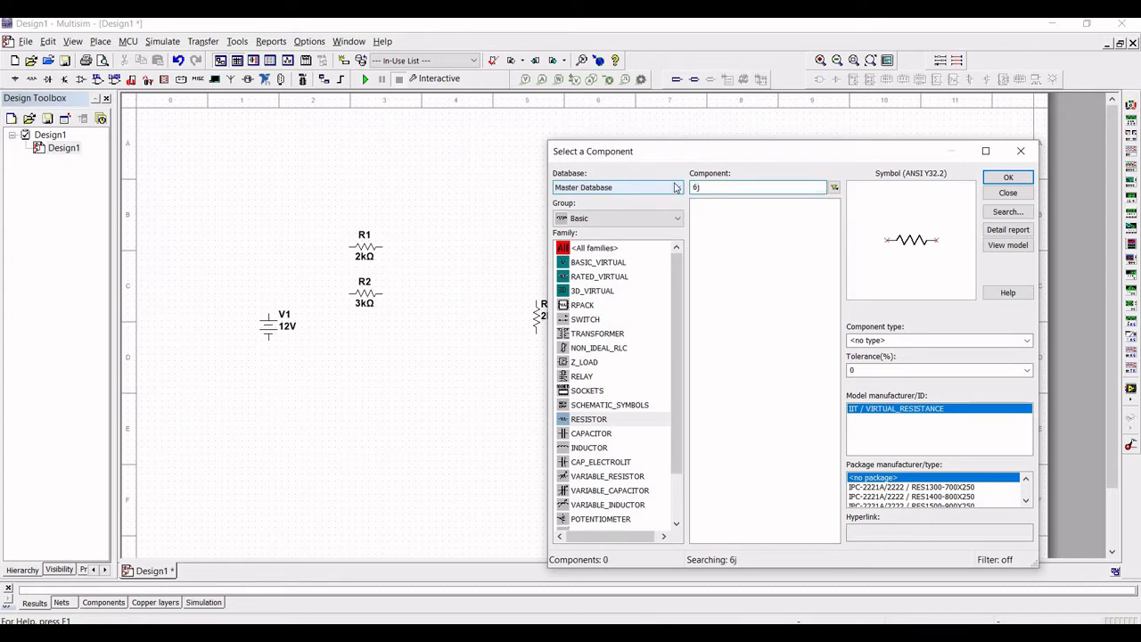
pyautogui.press('BackSpace')
pyautogui.write('k')
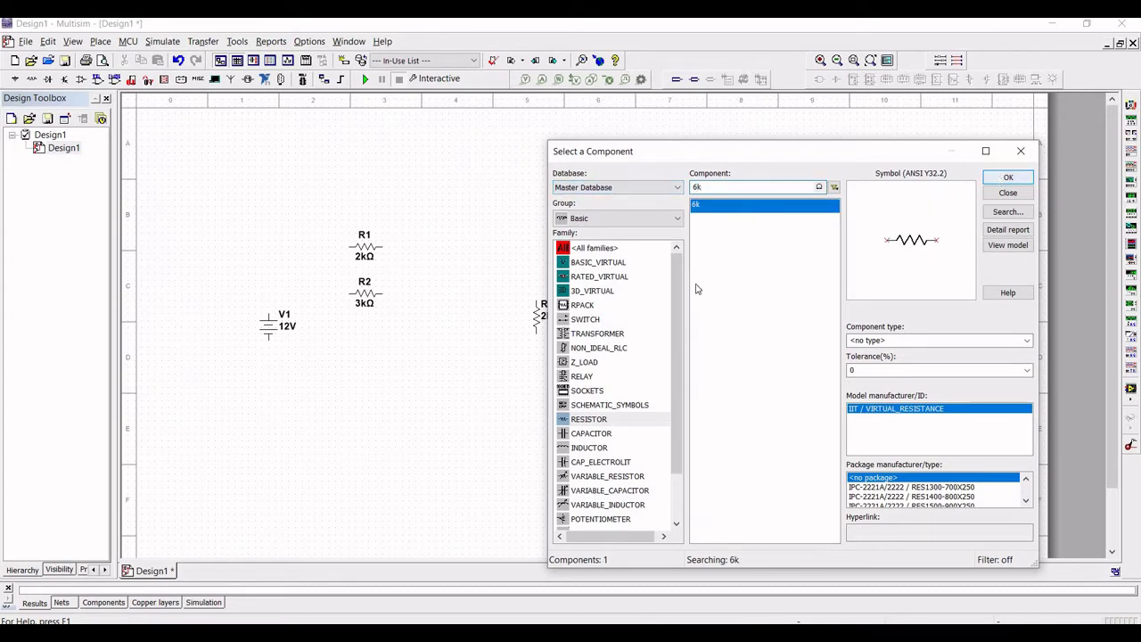
pyautogui.press('Return')
pyautogui.hotkey('ctrl', 'r')
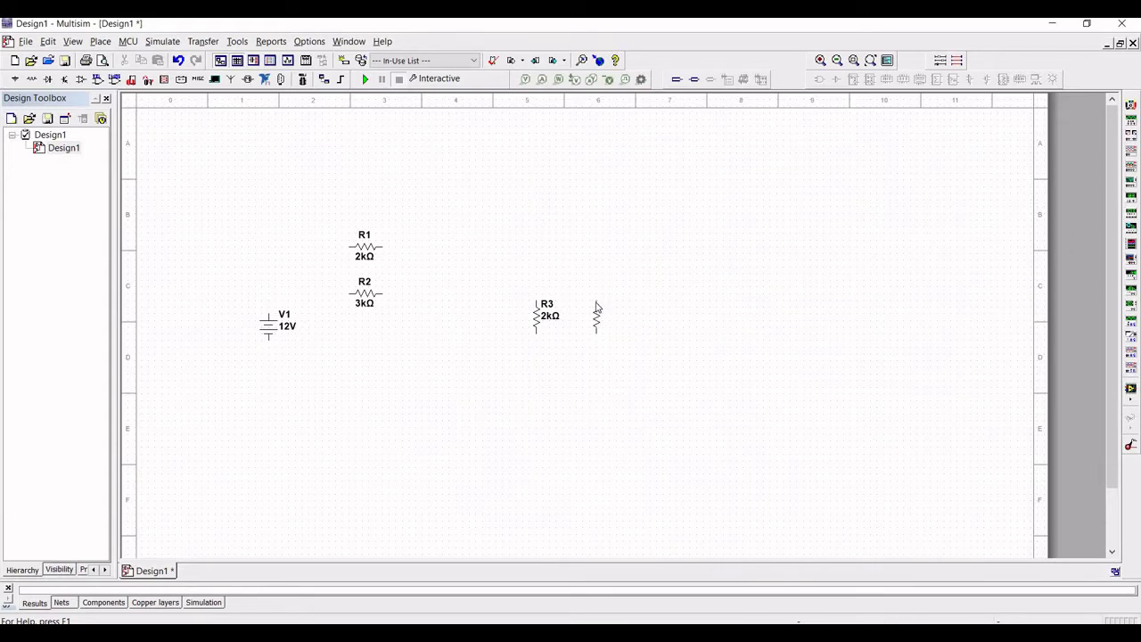
pyautogui.click(597, 309)
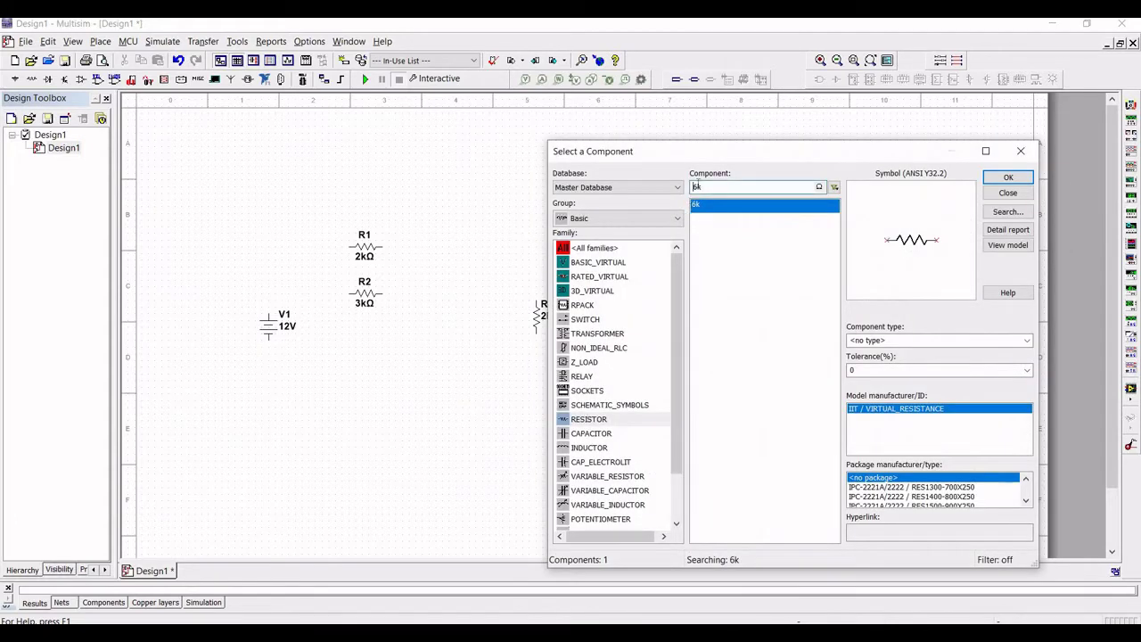
# Step: Place a 3.48k resistor rotated to vertical, directly below R3
pyautogui.doubleClick(691, 187)
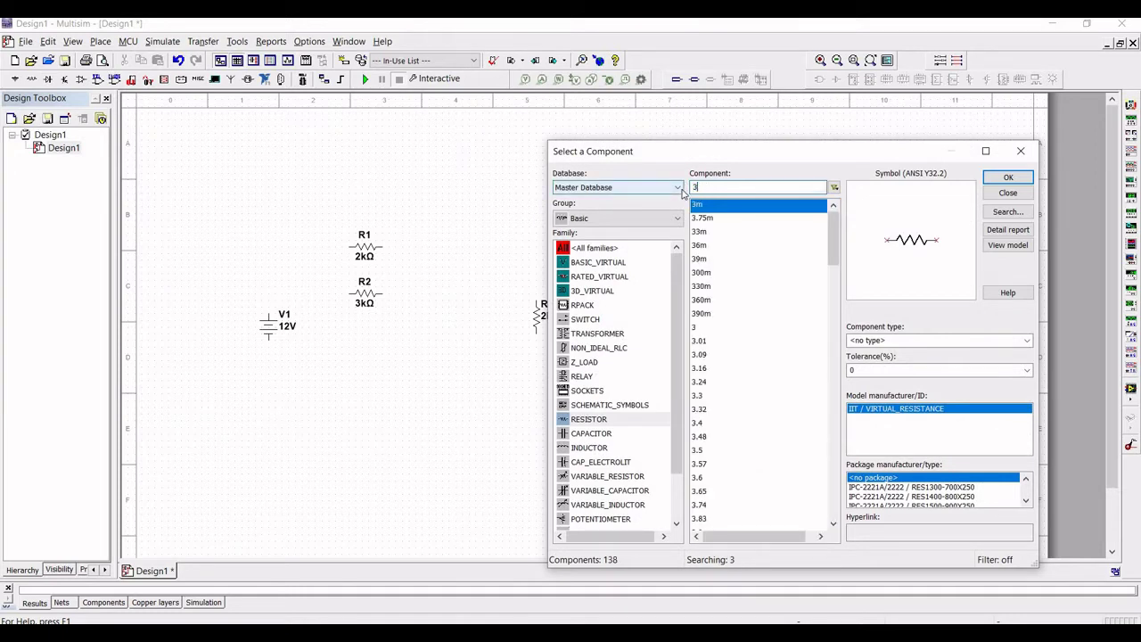
pyautogui.write('.45')
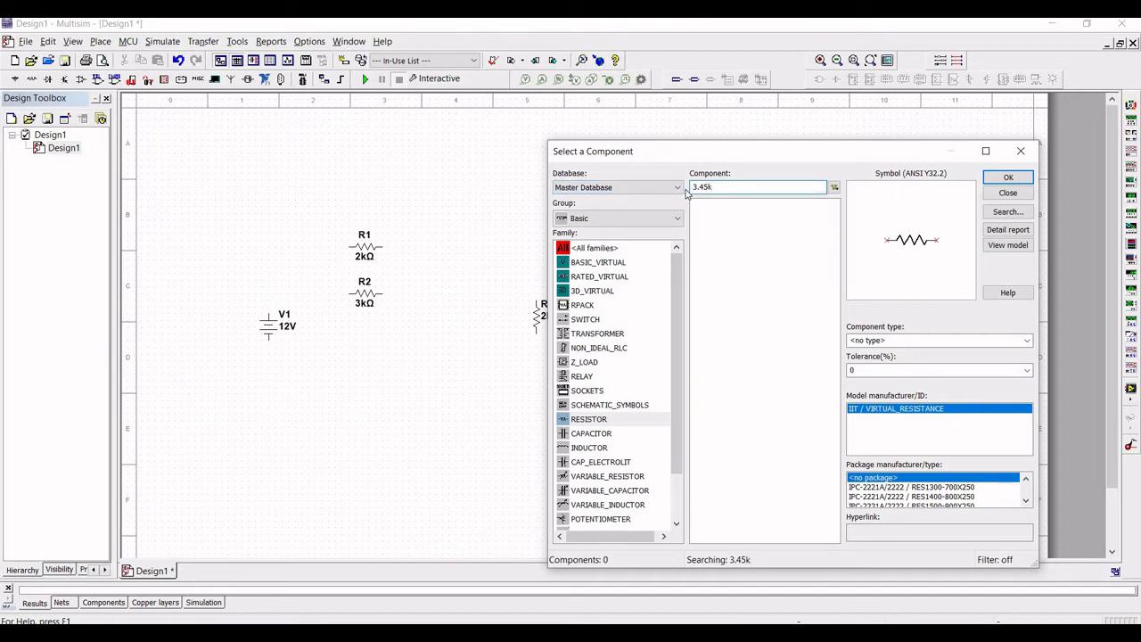
pyautogui.press('BackSpace')
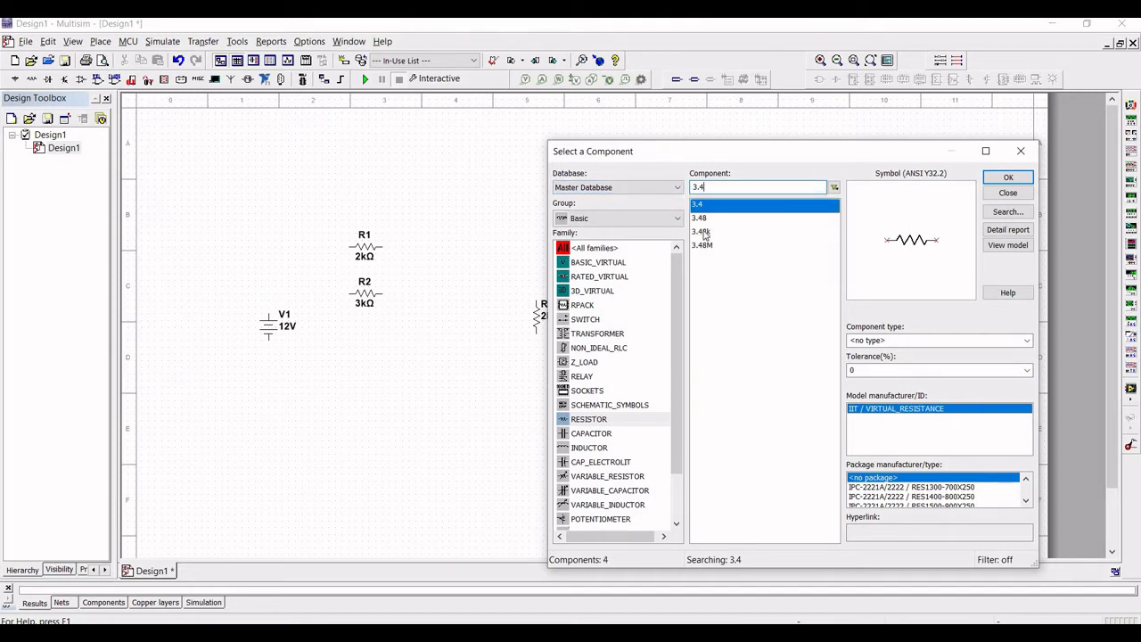
pyautogui.click(772, 230)
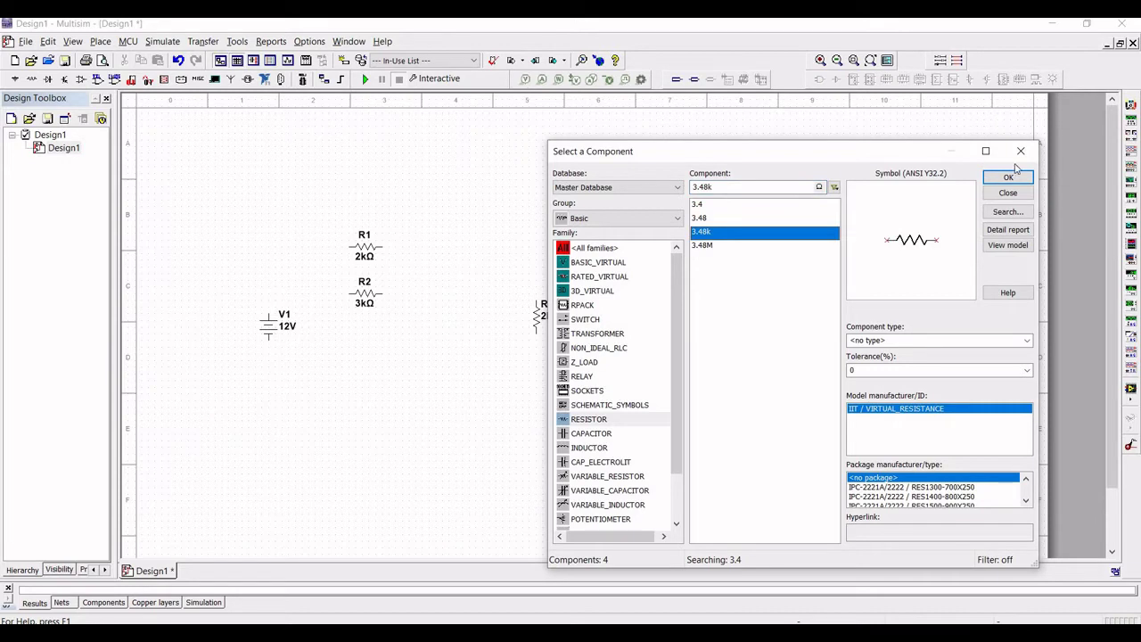
pyautogui.press('Return')
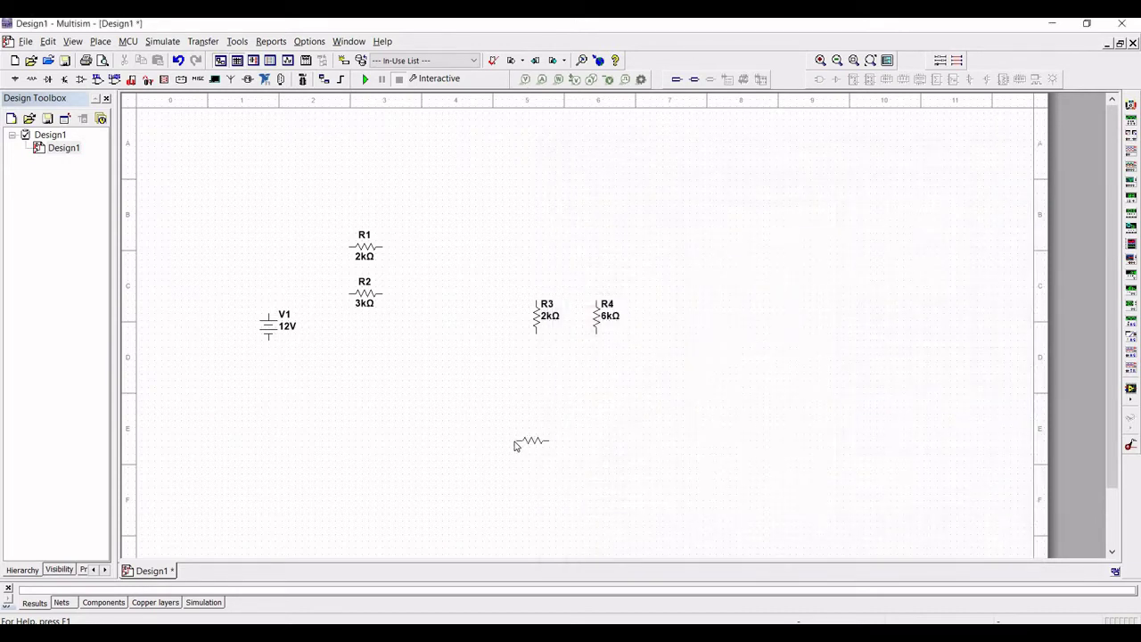
pyautogui.hotkey('ctrl', 'r')
pyautogui.click(537, 394)
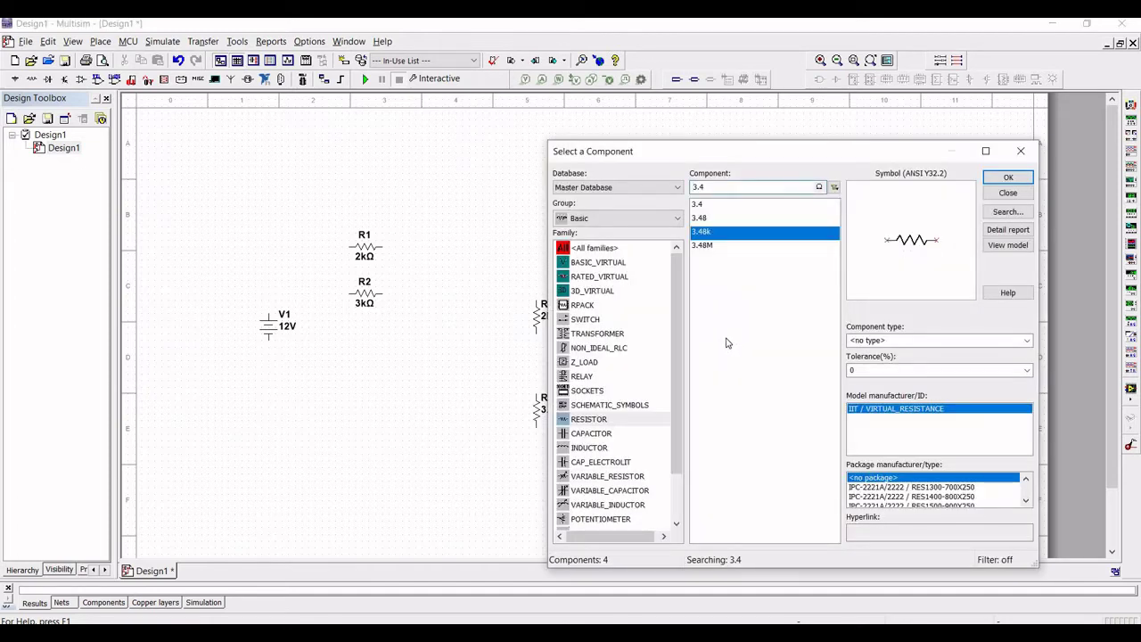
# Step: Place a 6.98k resistor rotated to vertical directly below R4, and finish adding components
pyautogui.click(687, 188)
pyautogui.write('6.')
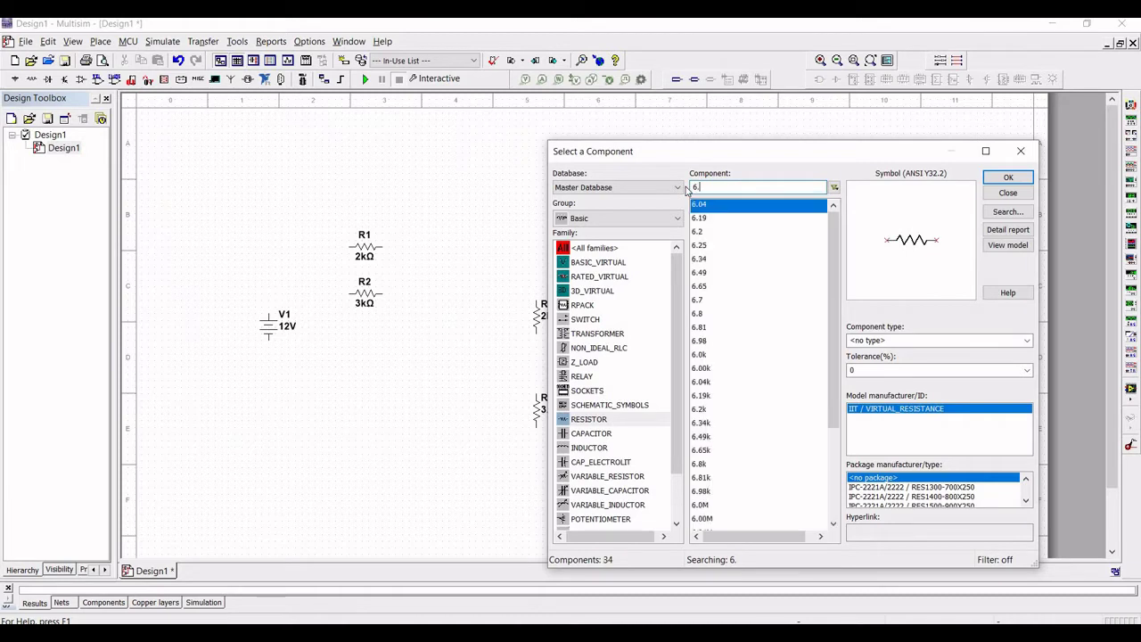
pyautogui.write('9')
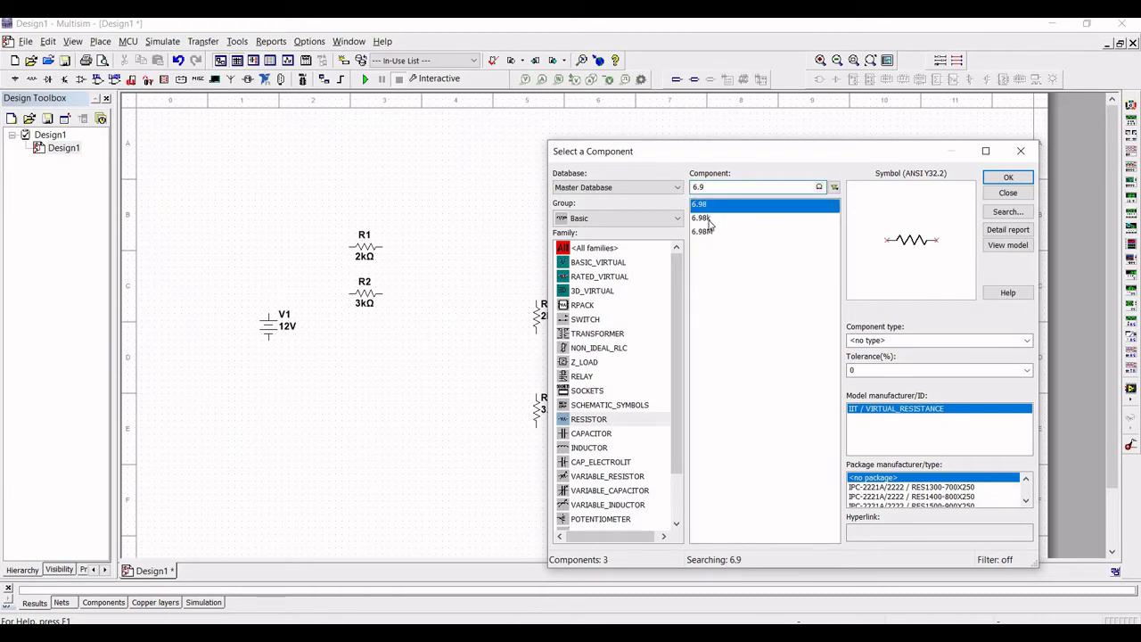
pyautogui.click(708, 218)
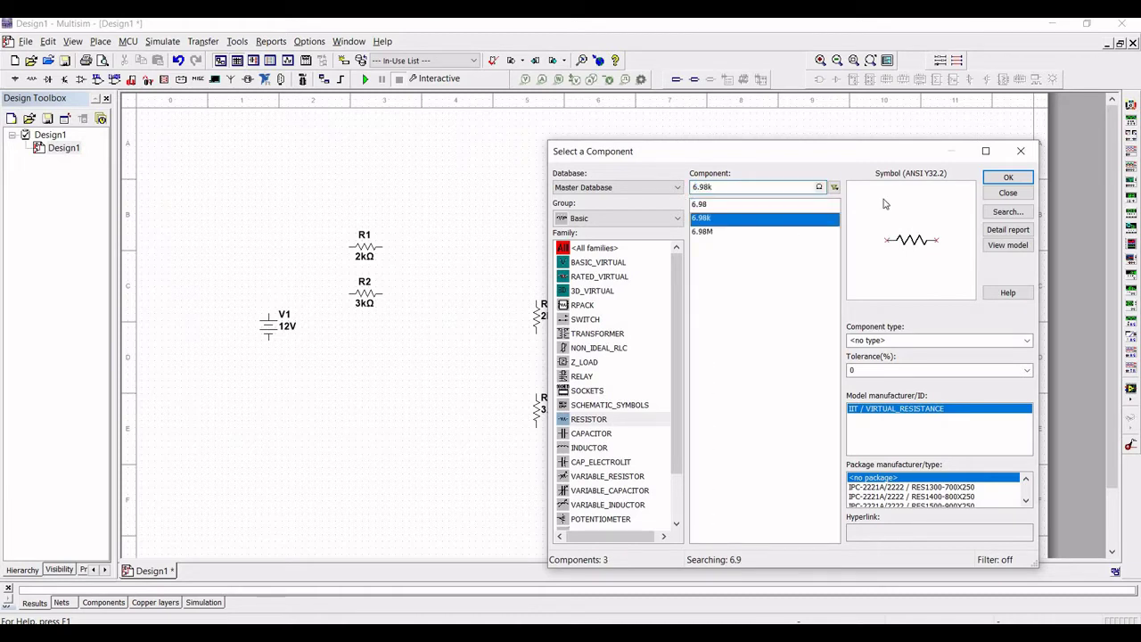
pyautogui.click(1007, 176)
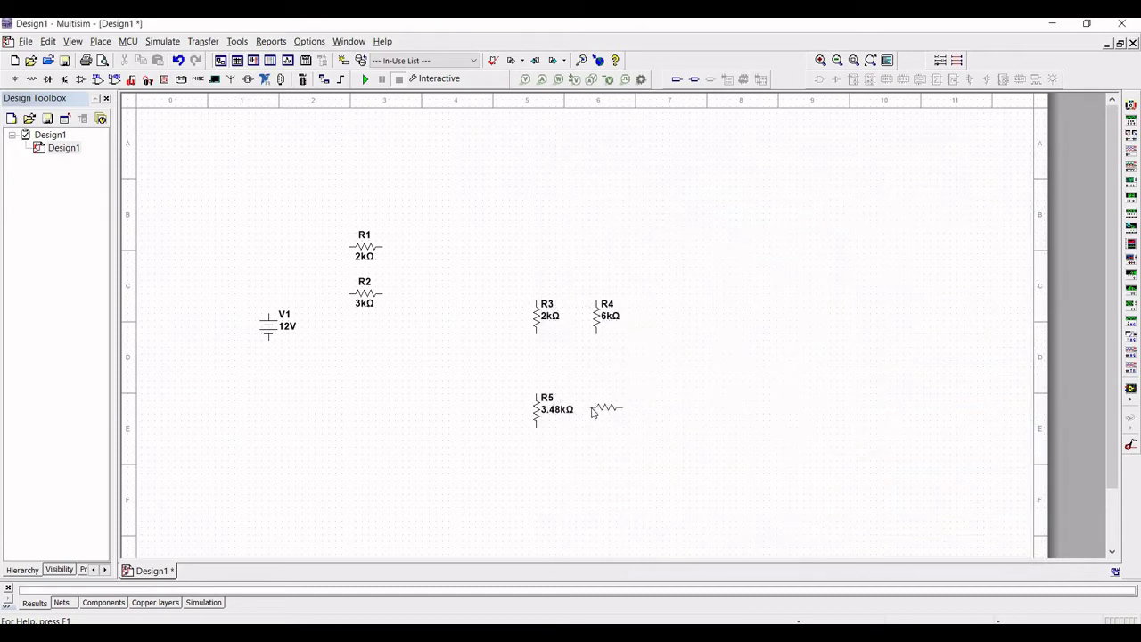
pyautogui.hotkey('ctrl', 'r')
pyautogui.press('Escape')
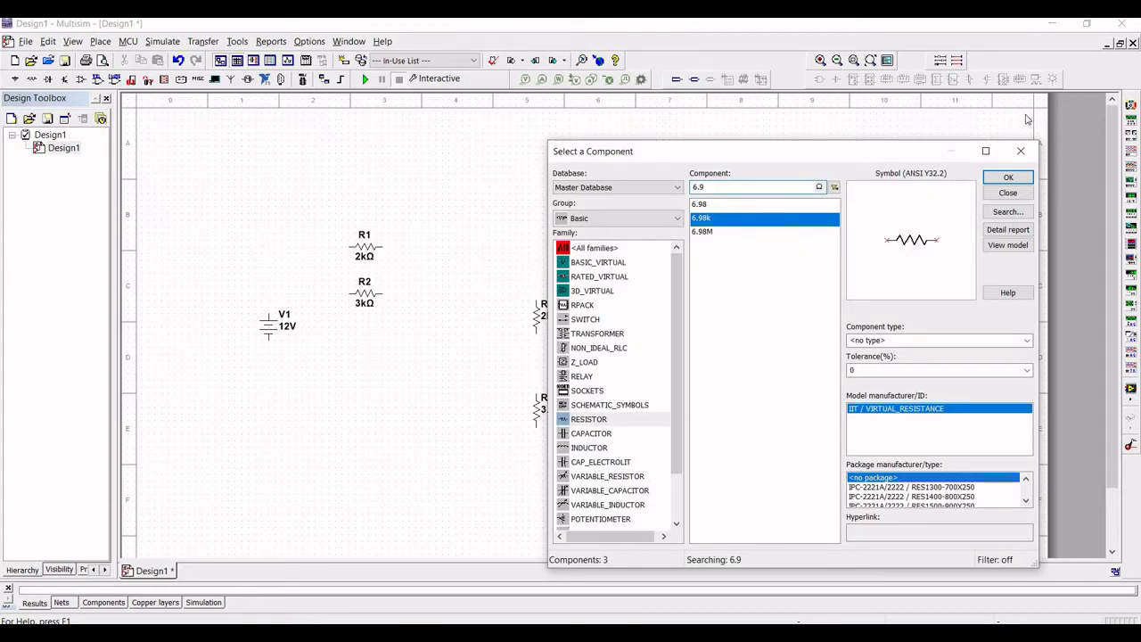
pyautogui.click(1021, 153)
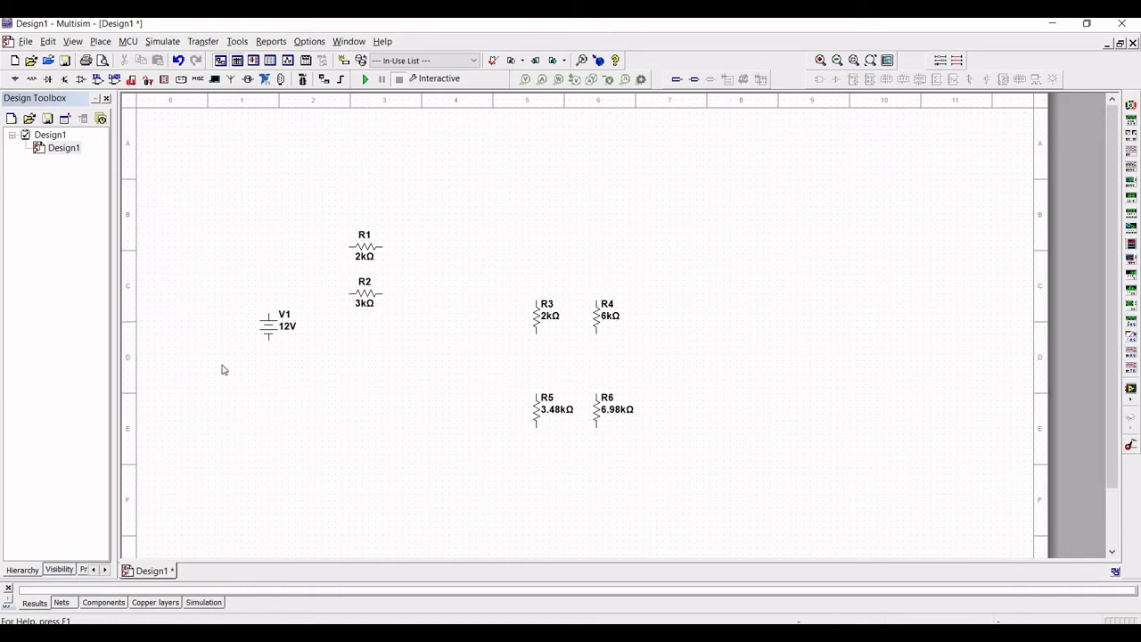
# Step: Wire R5 in parallel with R6 and R3 in parallel with R4, joining the two pairs in series at a shared middle wire
pyautogui.click(593, 431)
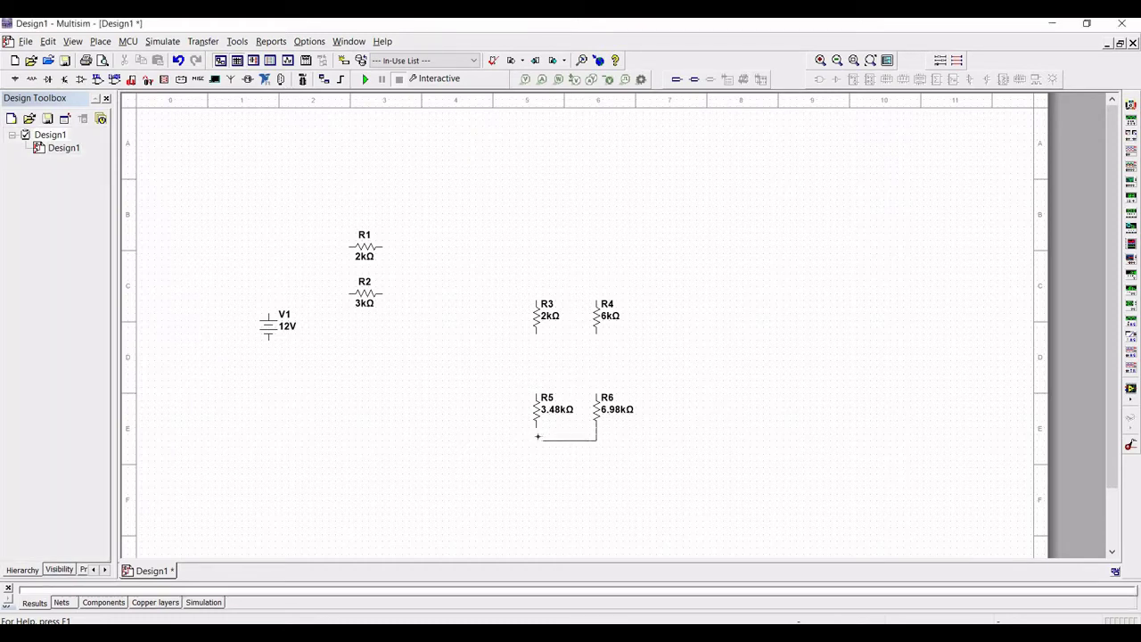
pyautogui.click(535, 434)
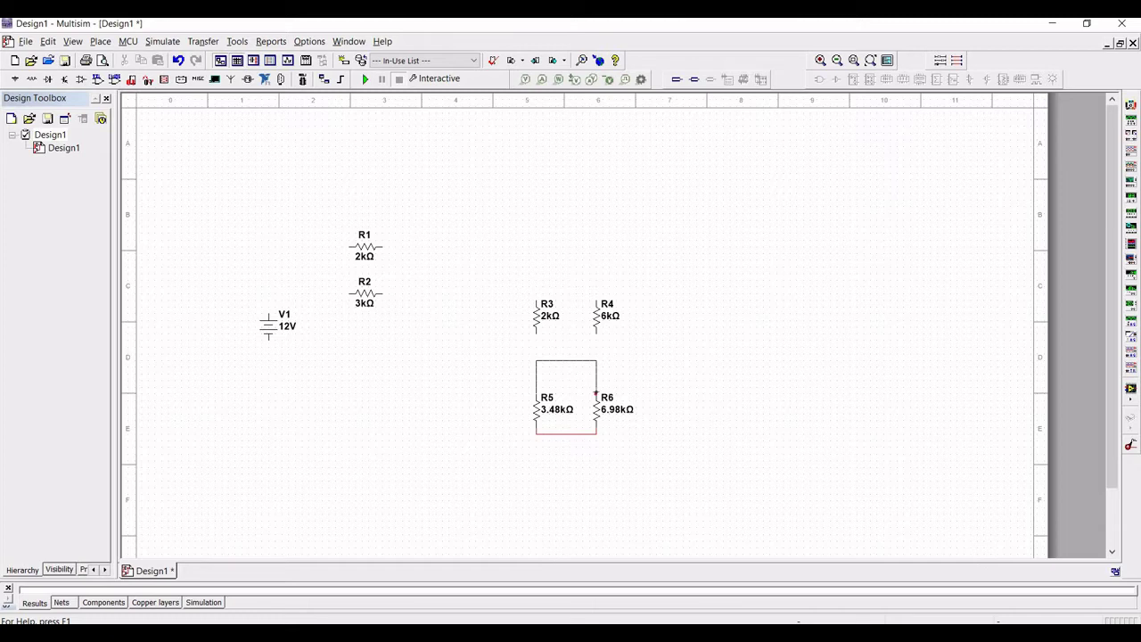
pyautogui.click(596, 390)
pyautogui.click(534, 360)
pyautogui.click(596, 360)
pyautogui.click(596, 301)
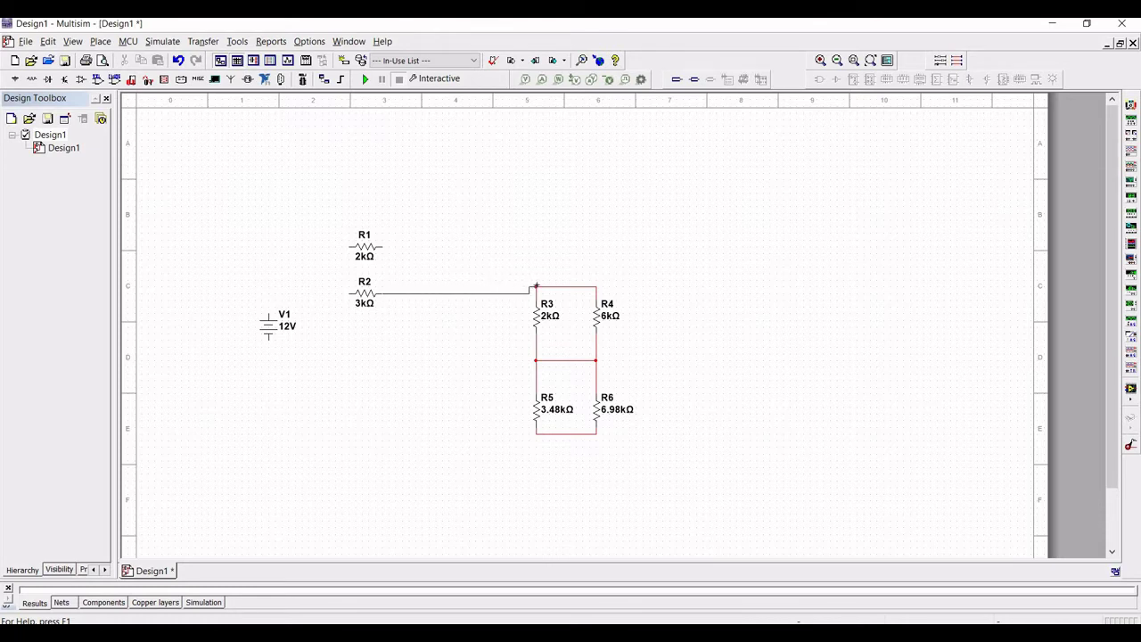
# Step: Connect the right ends of R2 and R1 to the wire joining the tops of R3 and R4
pyautogui.click(535, 287)
pyautogui.click(383, 247)
pyautogui.click(597, 286)
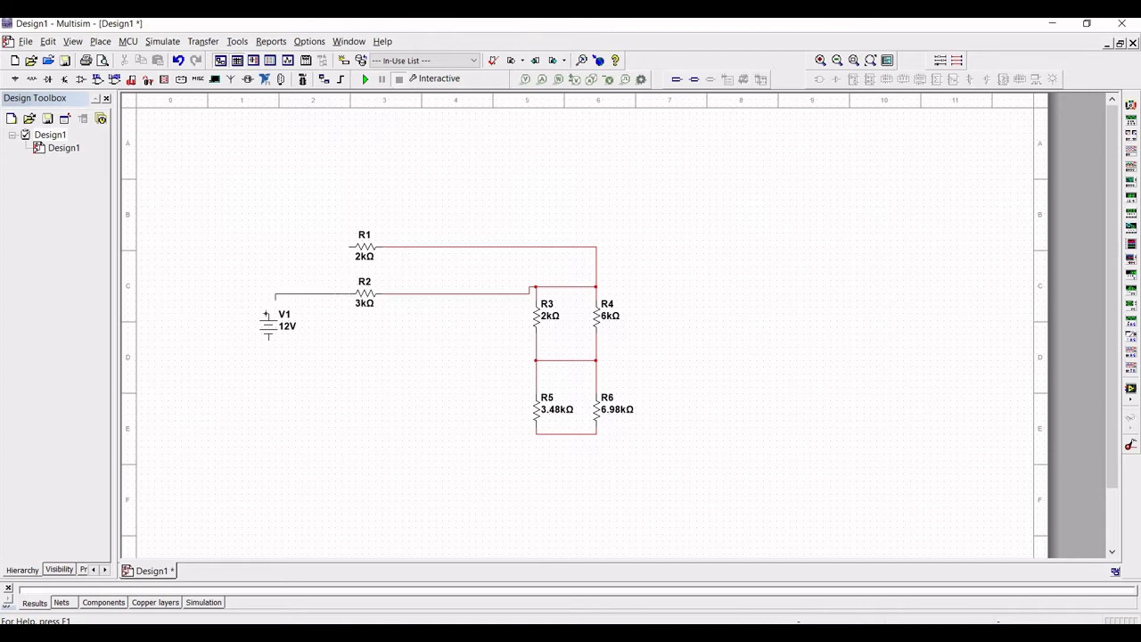
# Step: Wire V1's positive terminal to the left ends of R2 and R1, and its negative terminal to the lower node of R5
pyautogui.click(266, 313)
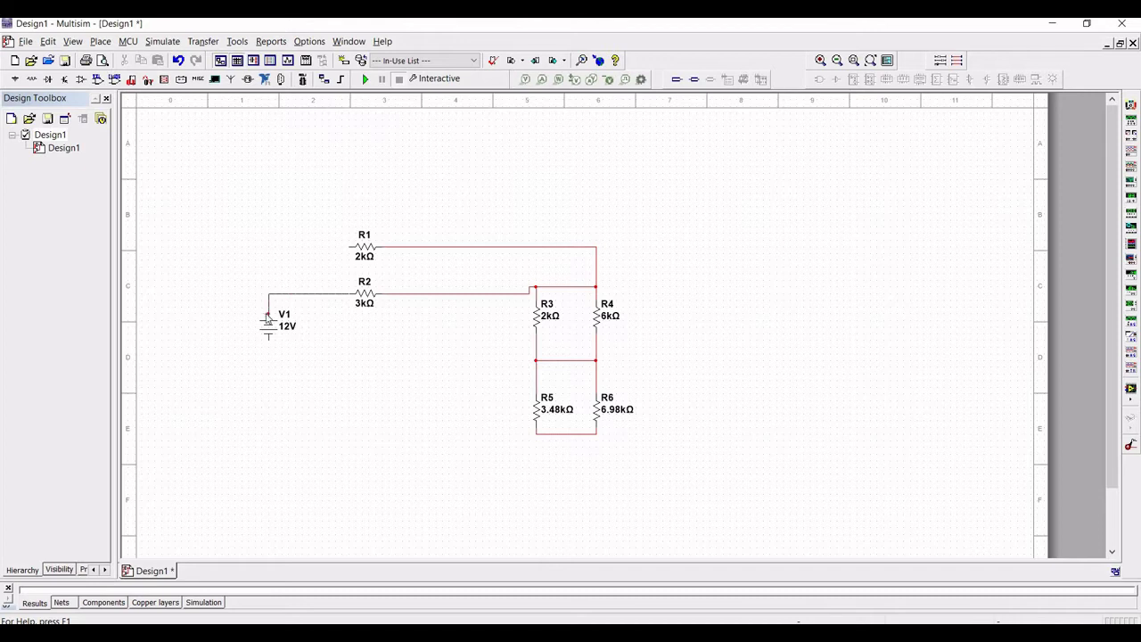
pyautogui.click(350, 247)
pyautogui.click(266, 292)
pyautogui.click(537, 435)
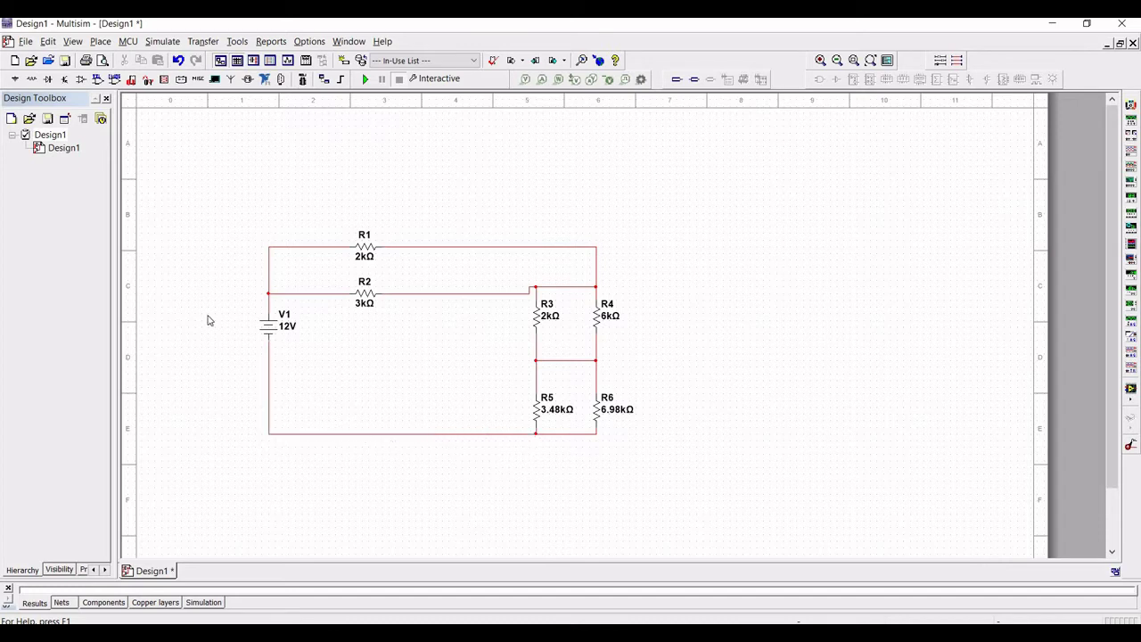
# Step: Place a GROUND symbol on the bottom wire between V1 and R5, and finish adding components
pyautogui.click(15, 79)
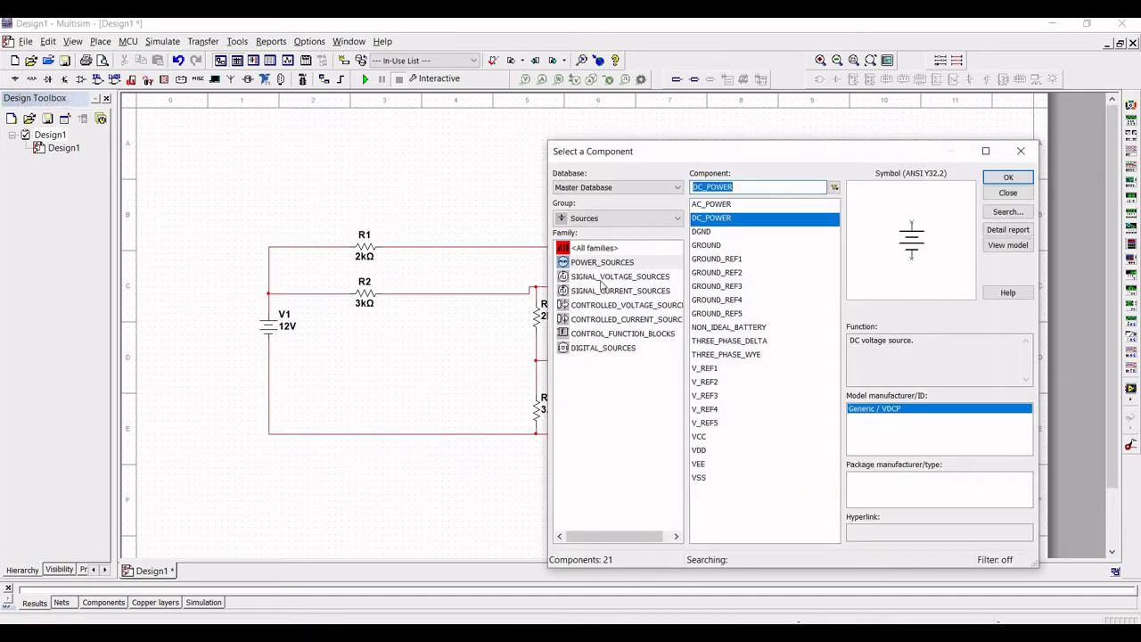
pyautogui.click(741, 244)
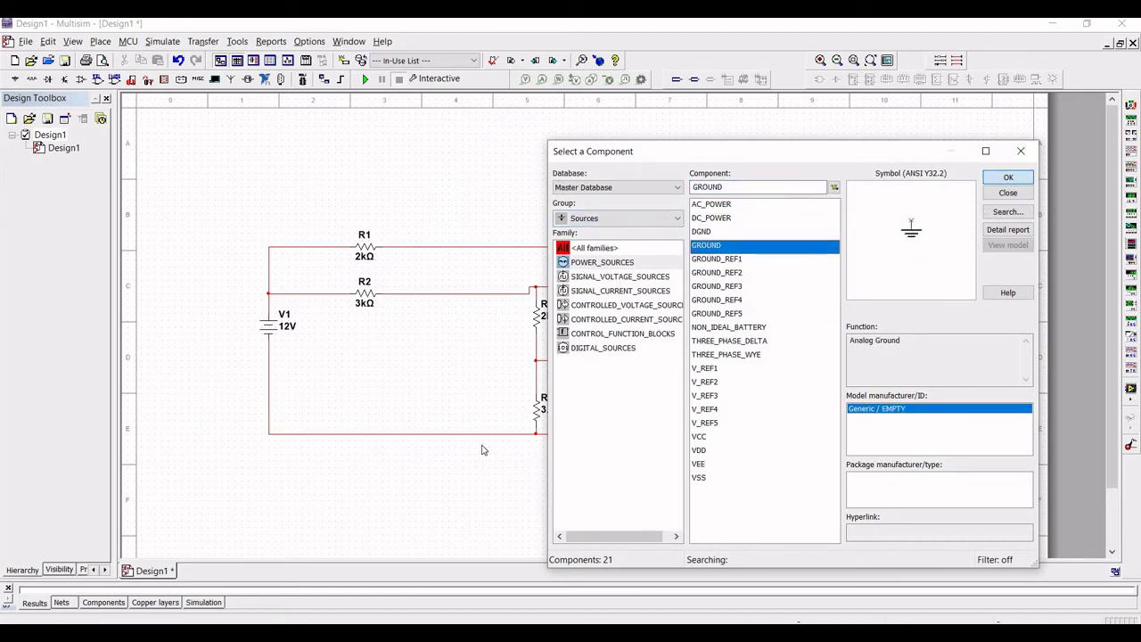
pyautogui.click(1007, 177)
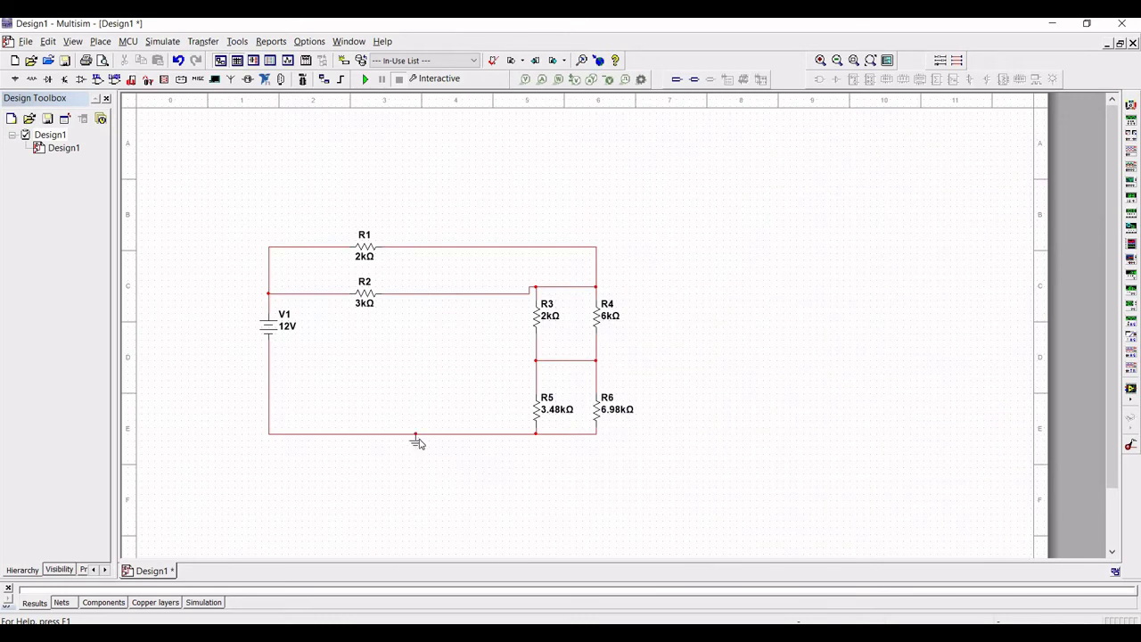
pyautogui.click(421, 443)
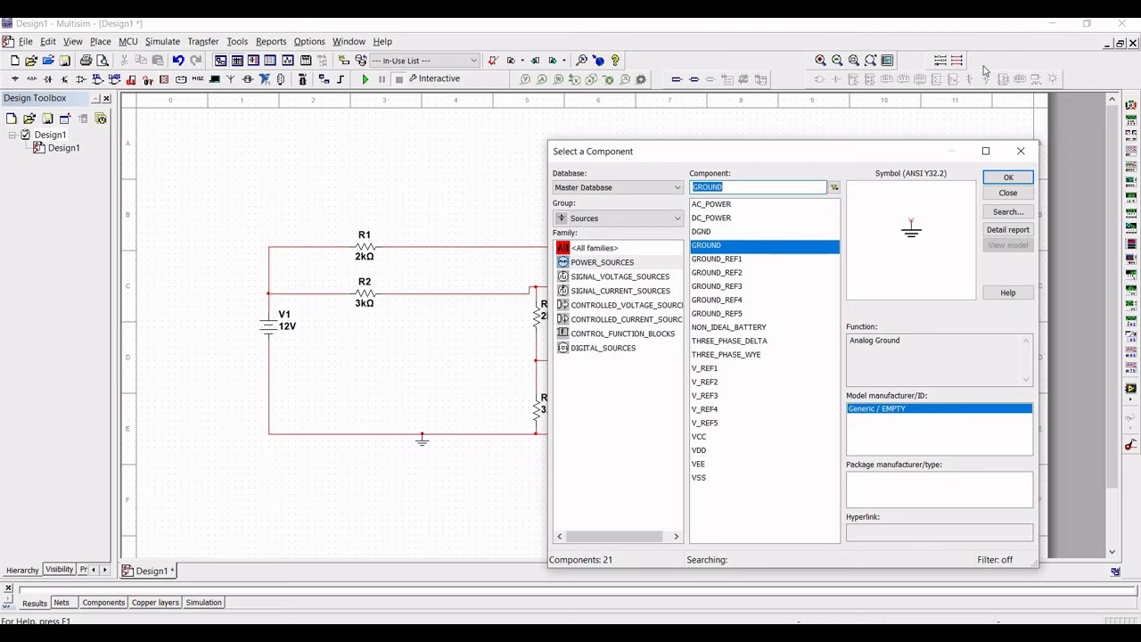
pyautogui.click(1019, 151)
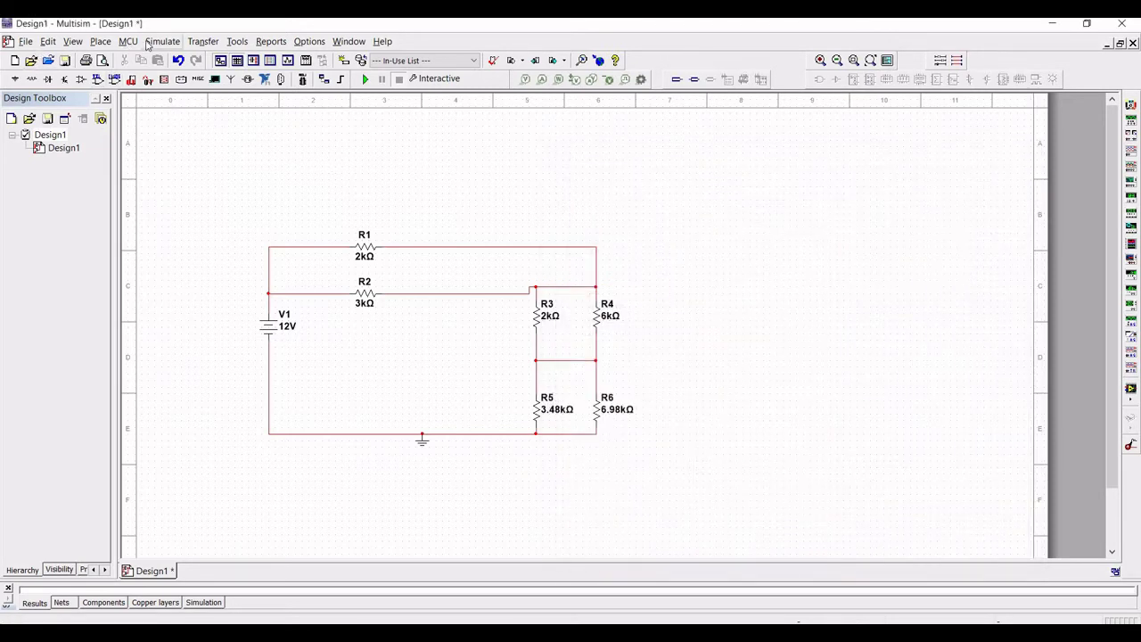
# Step: Place a multimeter directly above resistor R1
pyautogui.click(149, 43)
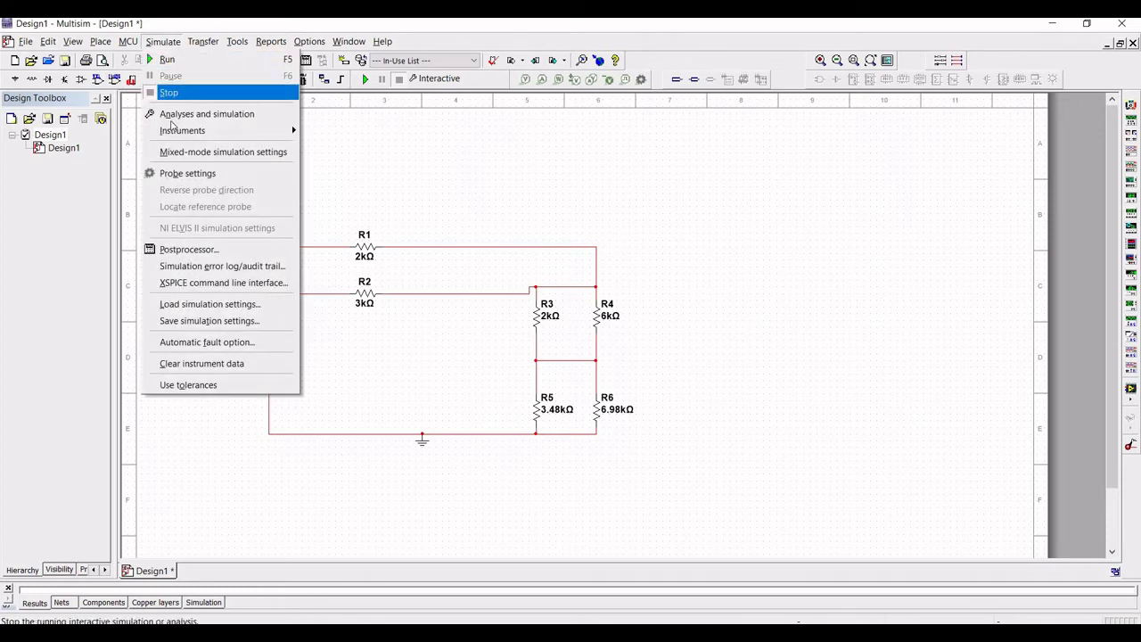
pyautogui.moveTo(229, 133)
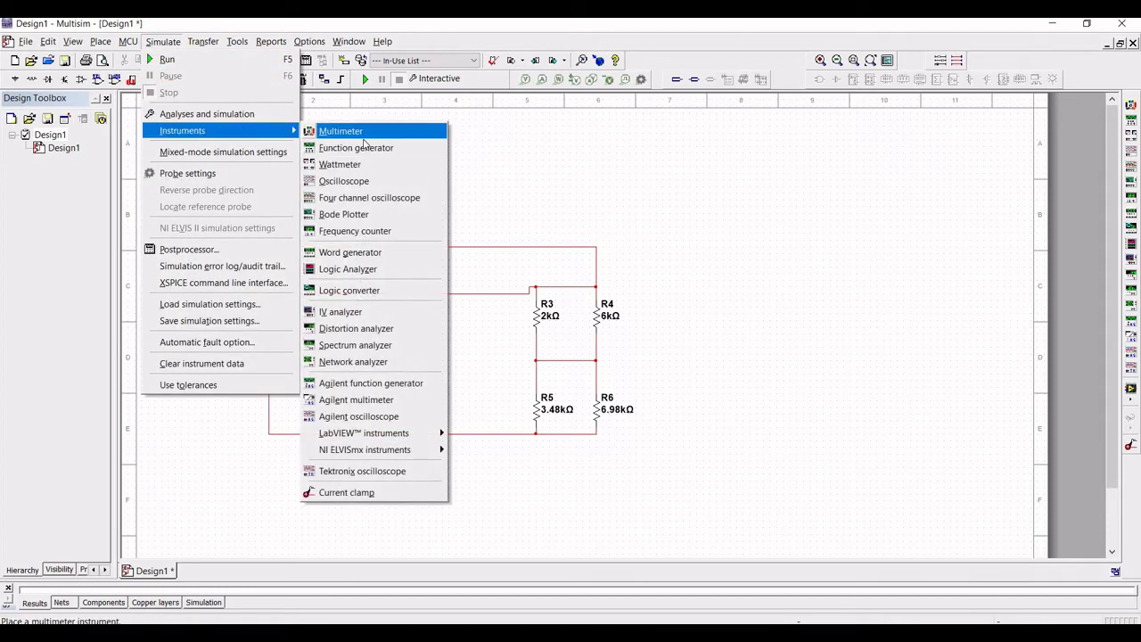
pyautogui.click(369, 130)
pyautogui.click(340, 176)
pyautogui.moveTo(340, 175); pyautogui.dragTo(354, 211)
pyautogui.click(356, 210)
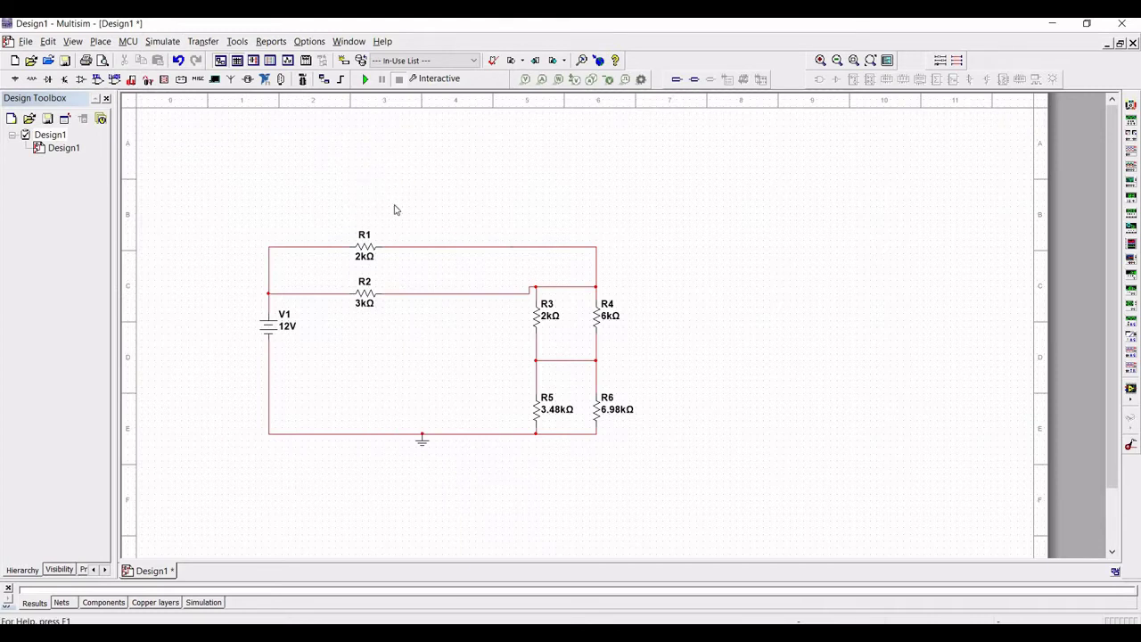
# Step: Place two more multimeters to the right of R4, one above the other
pyautogui.click(162, 41)
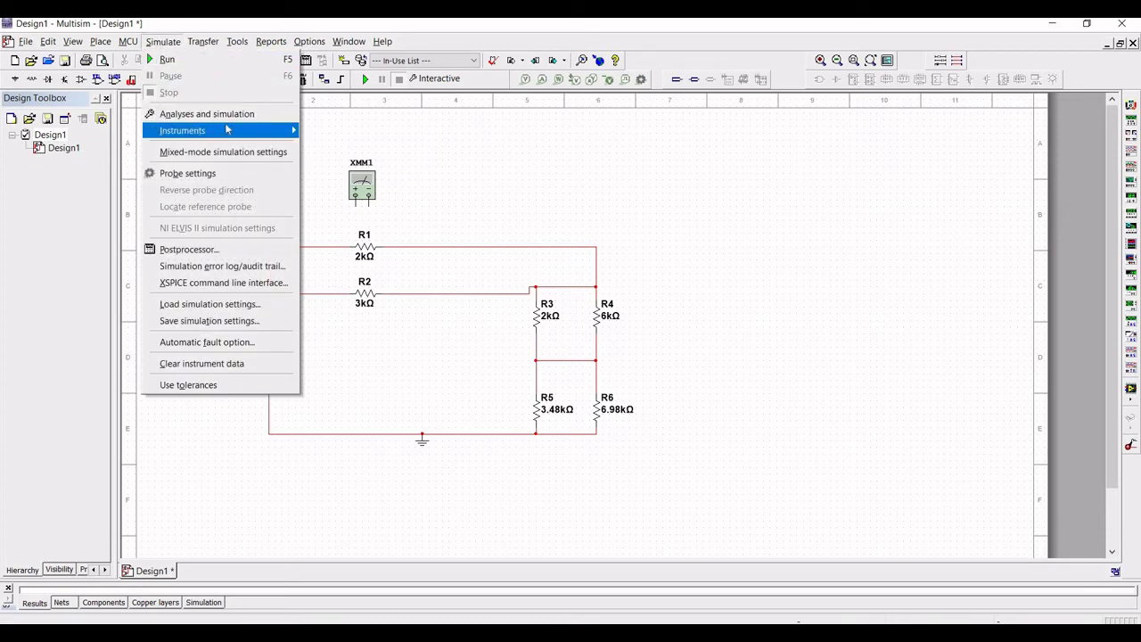
pyautogui.moveTo(227, 130)
pyautogui.click(325, 132)
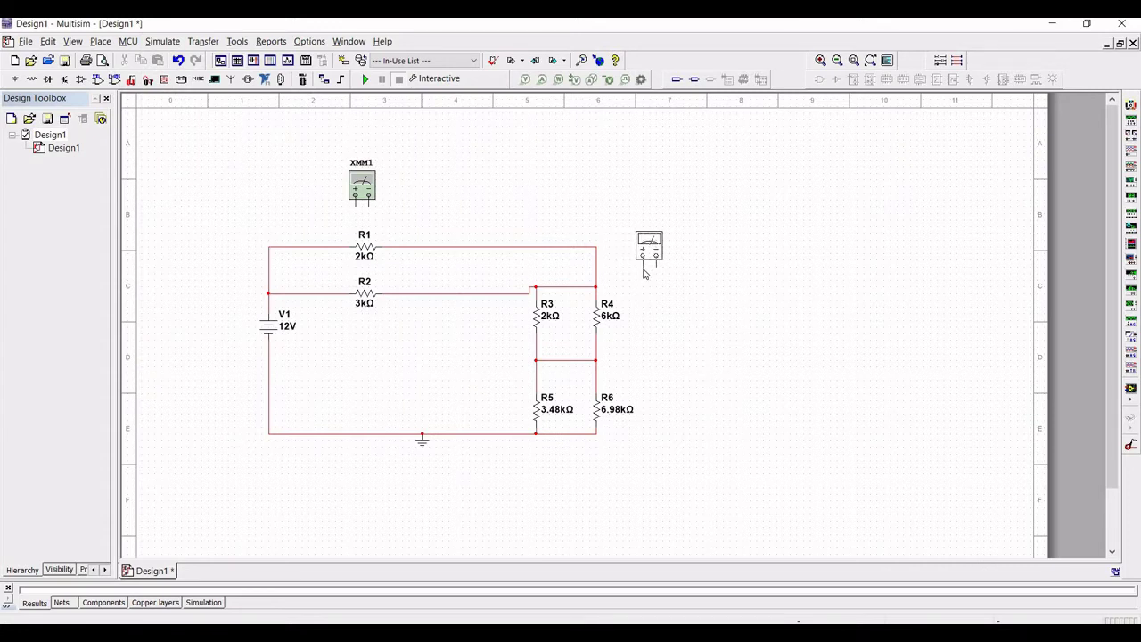
pyautogui.click(644, 273)
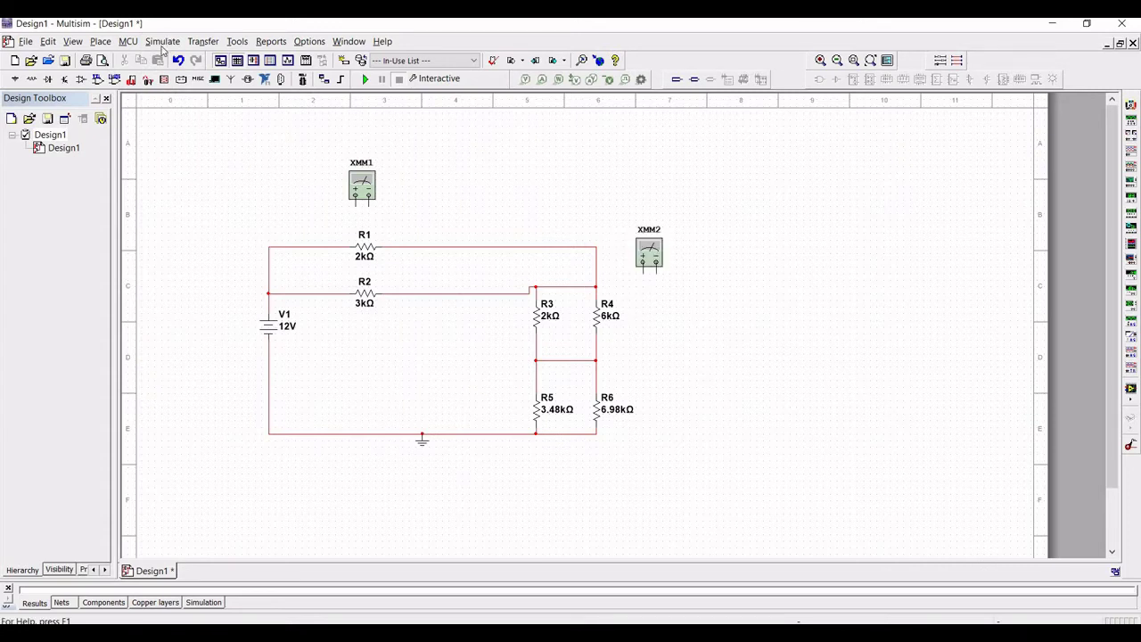
pyautogui.click(161, 42)
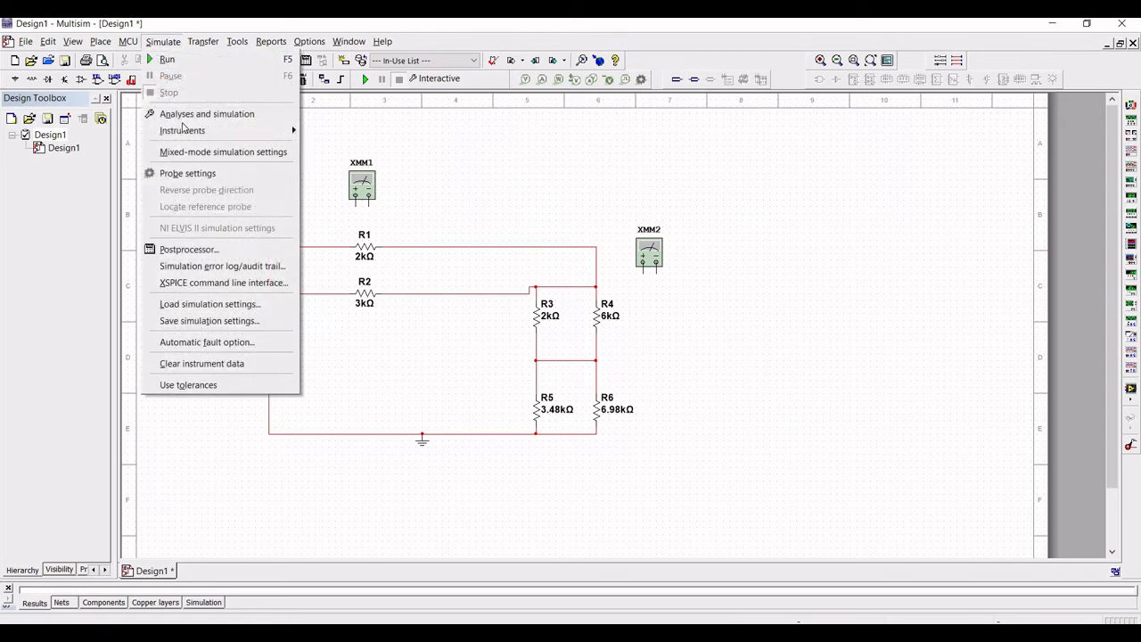
pyautogui.moveTo(205, 131)
pyautogui.click(419, 133)
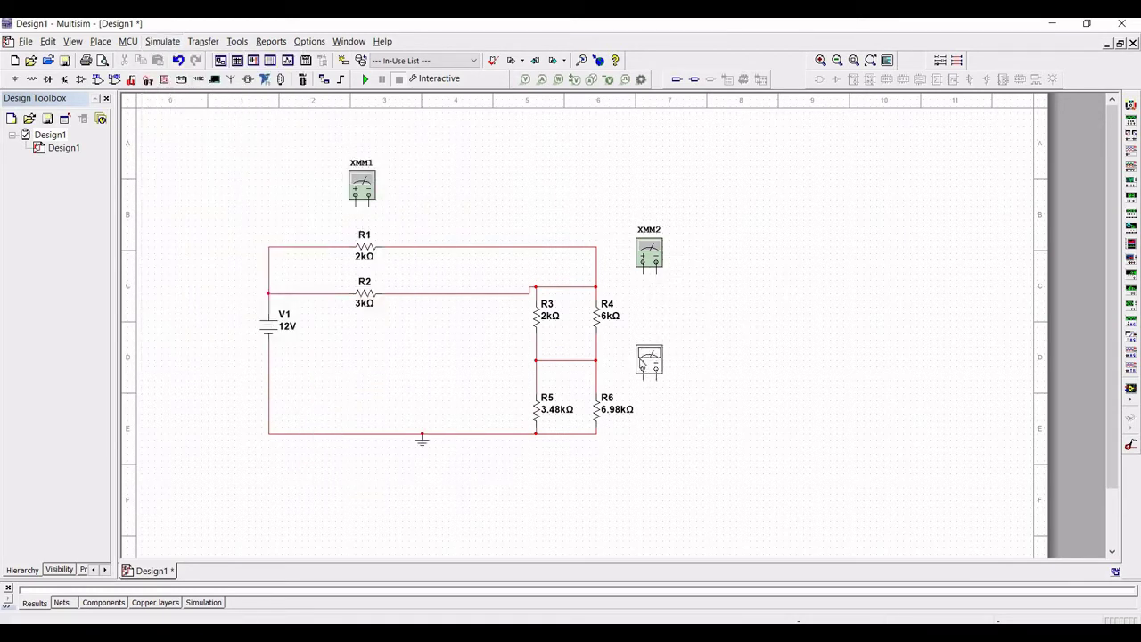
pyautogui.click(640, 363)
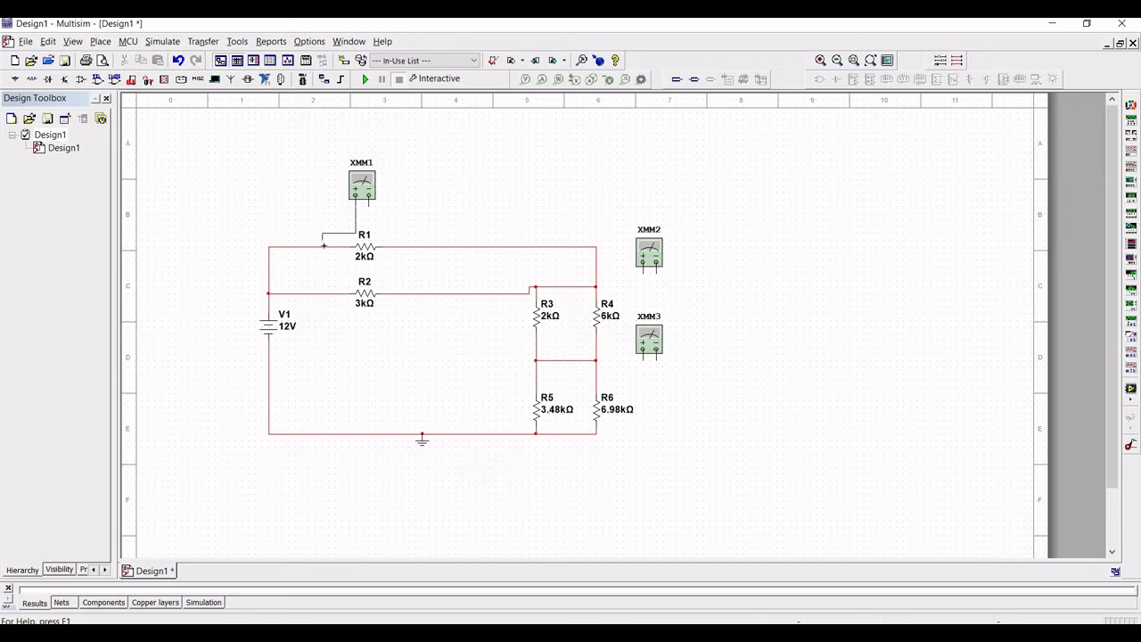
# Step: Wire multimeter XMM1 across R1 and multimeter XMM2 across R4
pyautogui.click(323, 246)
pyautogui.click(395, 245)
pyautogui.click(597, 293)
pyautogui.click(642, 268)
pyautogui.click(657, 268)
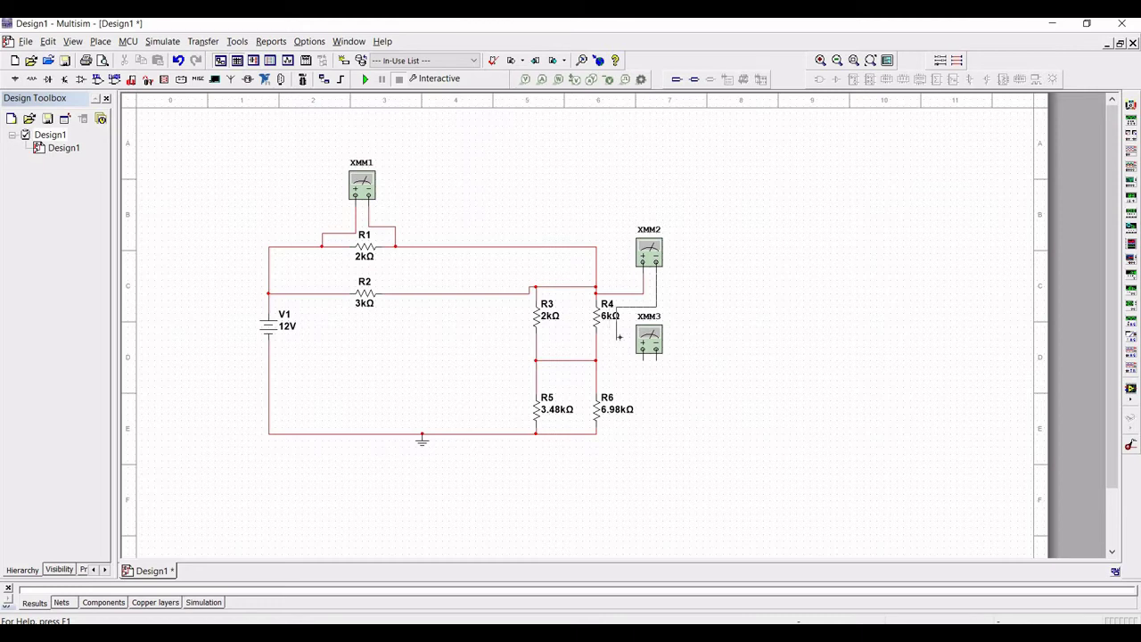
pyautogui.click(596, 340)
# Step: Move multimeter XMM3 down beside R6 and wire it across R6
pyautogui.moveTo(664, 361); pyautogui.dragTo(711, 387)
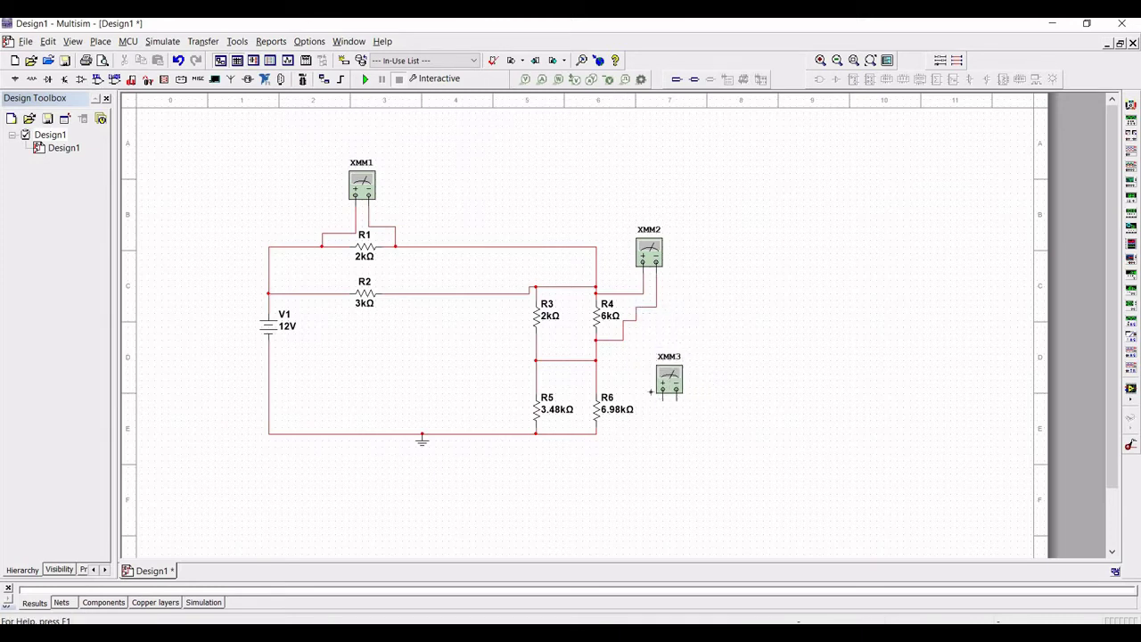
pyautogui.click(662, 399)
pyautogui.click(596, 380)
pyautogui.click(597, 433)
# Step: Set source V1's voltage to 10 V and shift the whole circuit left on the sheet
pyautogui.hotkey('ctrl', 'e')
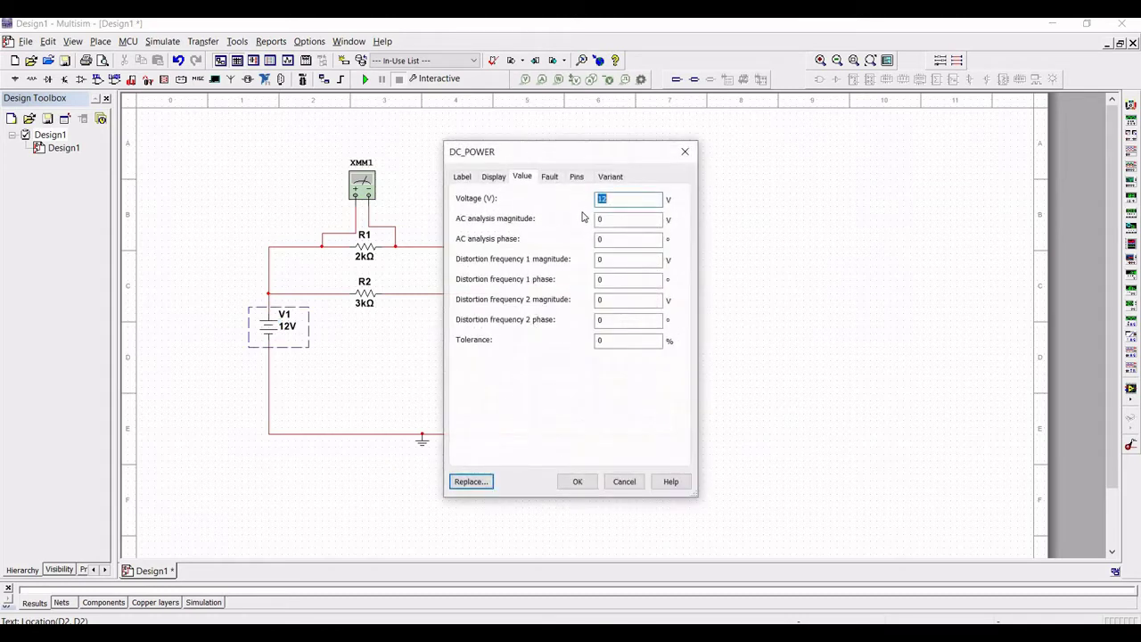
pyautogui.write('19')
pyautogui.write('0')
pyautogui.press('Return')
pyautogui.click(421, 436)
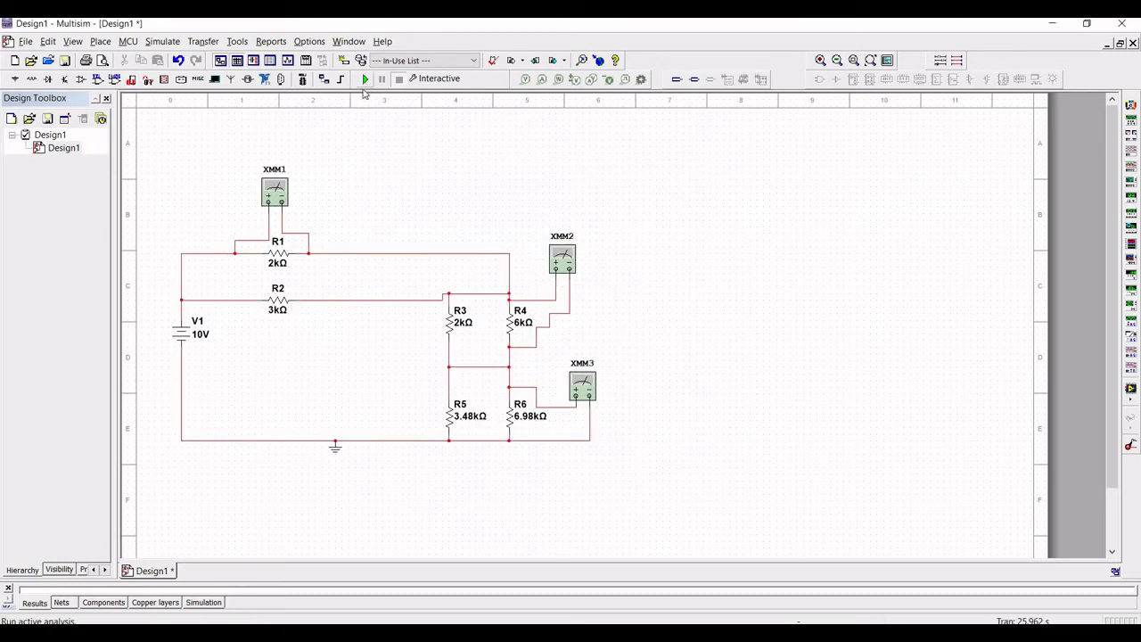
# Step: Run the simulation and display the voltage readings of XMM1, XMM2 and XMM3 side by side without covering the meters
pyautogui.click(365, 79)
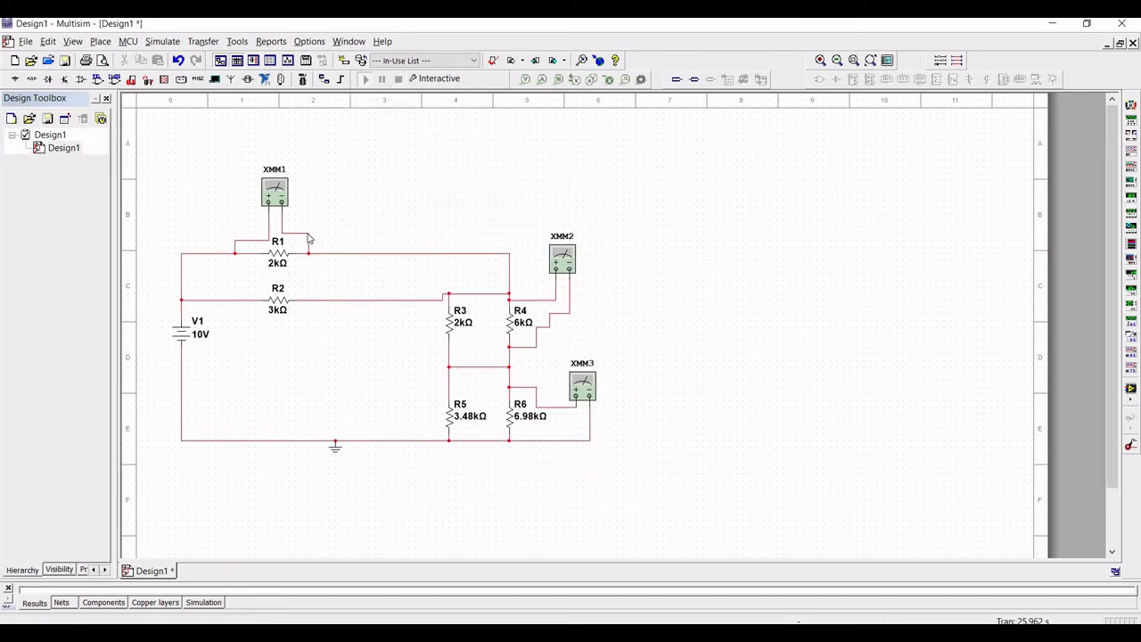
pyautogui.doubleClick(284, 198)
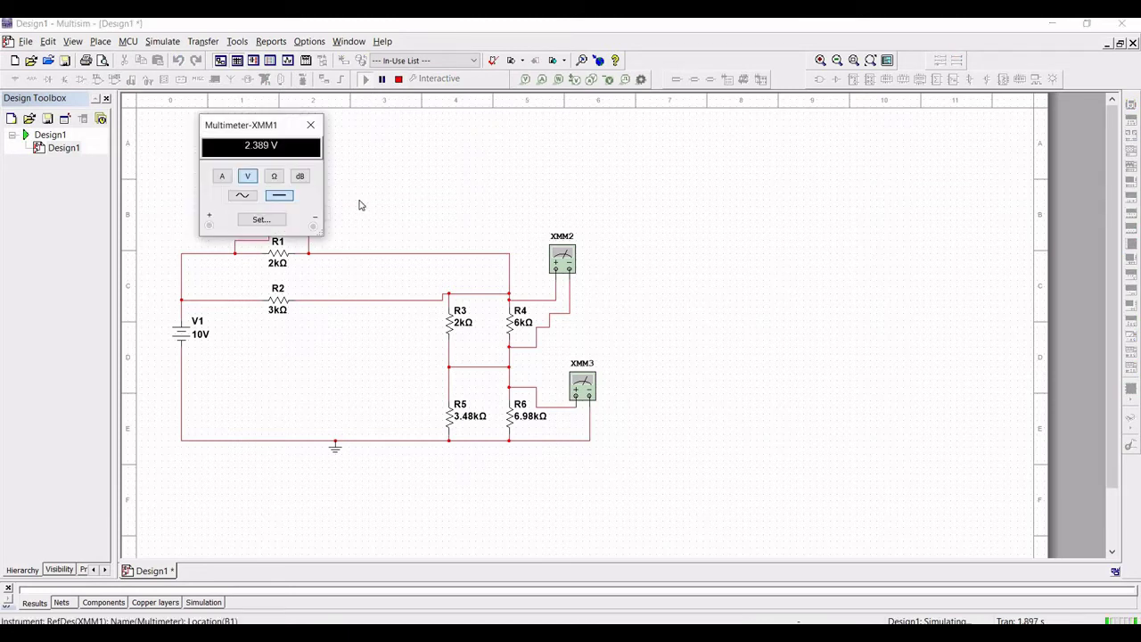
pyautogui.doubleClick(560, 258)
pyautogui.moveTo(517, 123); pyautogui.dragTo(421, 153)
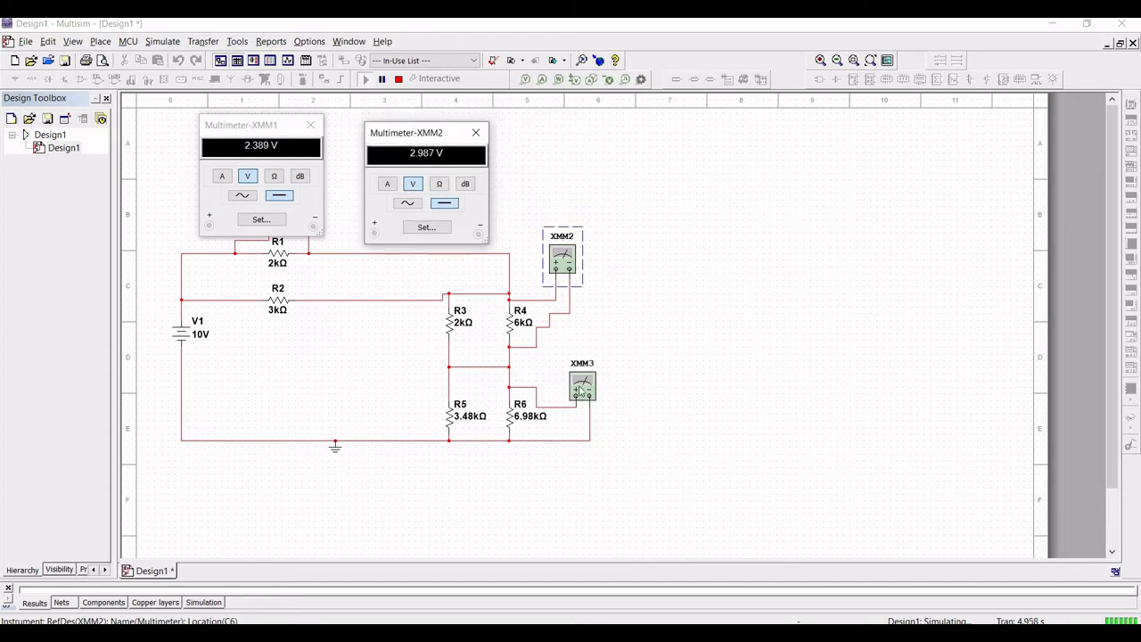
pyautogui.doubleClick(582, 385)
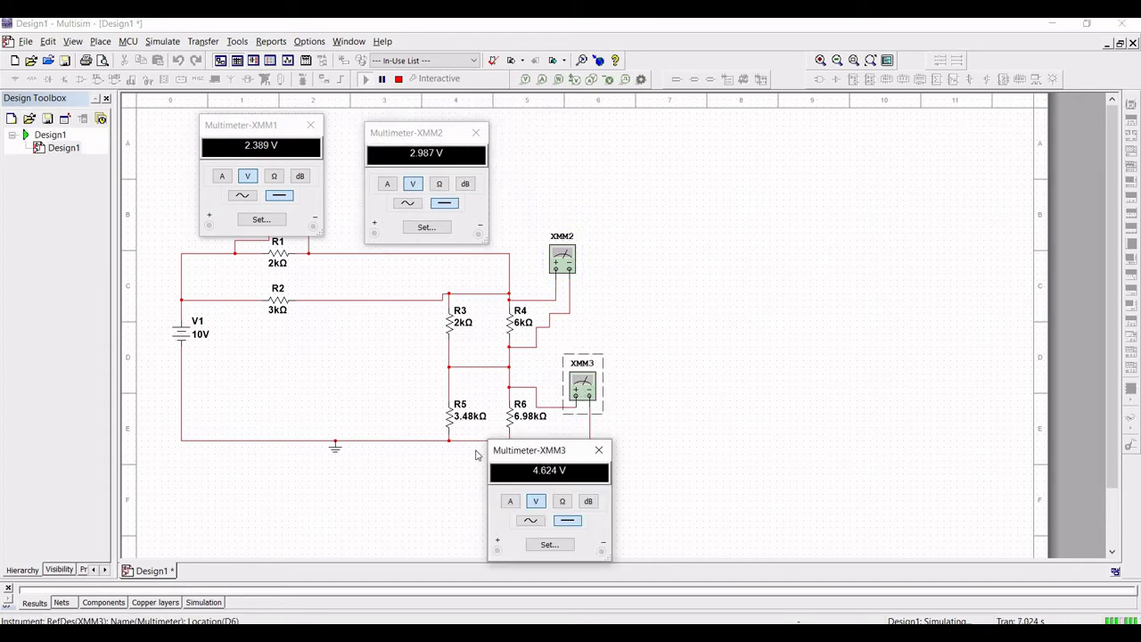
pyautogui.moveTo(541, 458); pyautogui.dragTo(425, 451)
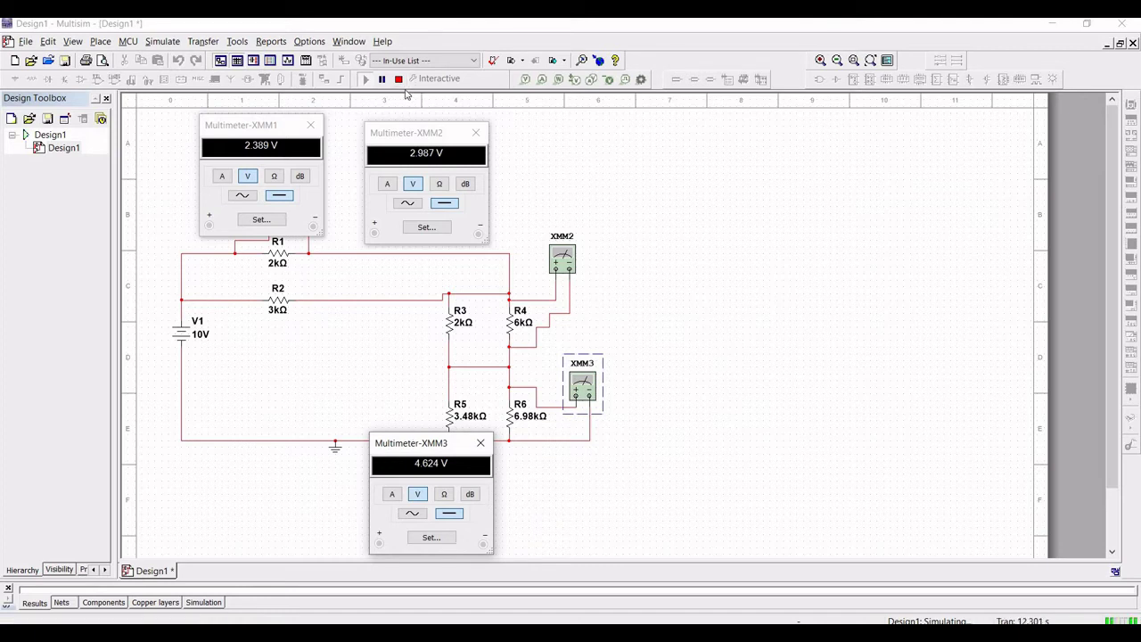
# Step: Stop the simulation and close the multimeter readouts
pyautogui.click(399, 79)
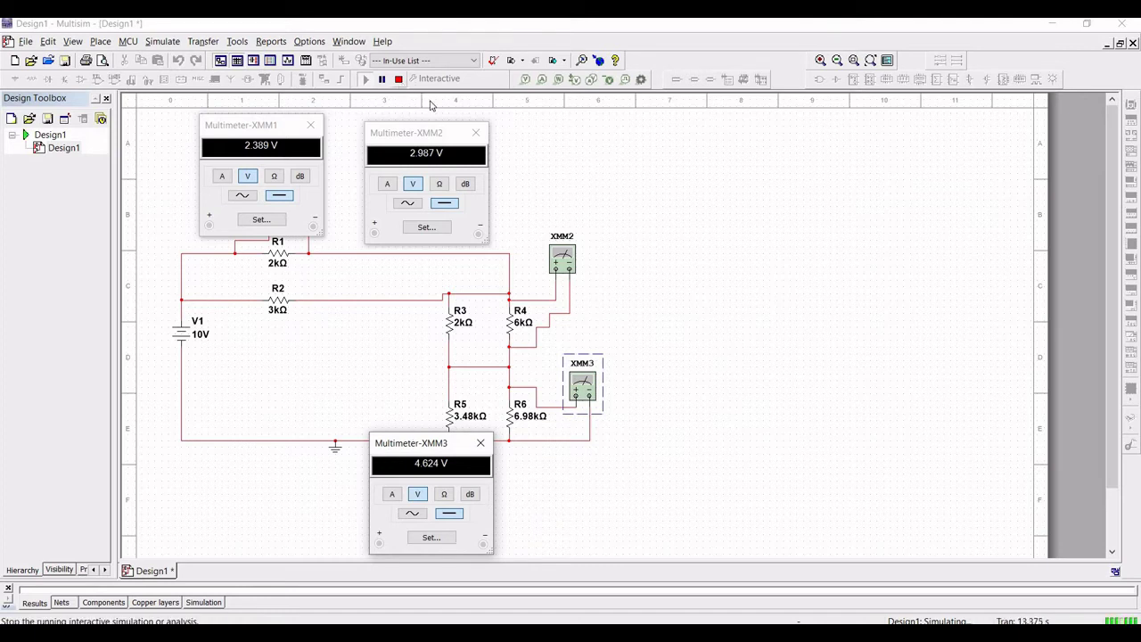
pyautogui.click(476, 132)
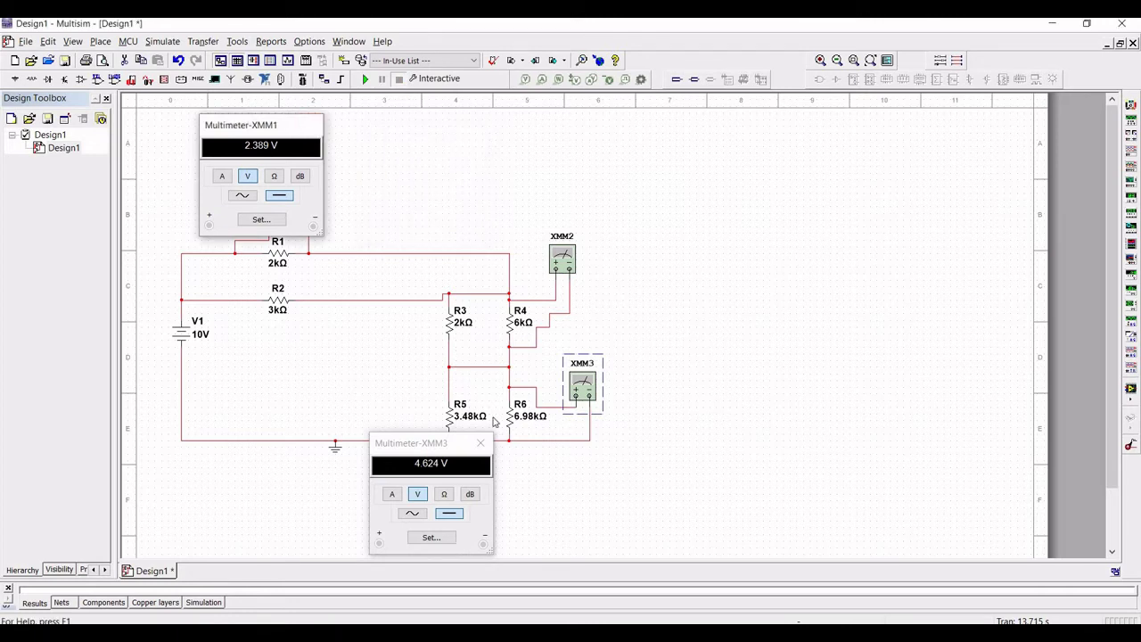
pyautogui.click(310, 125)
pyautogui.doubleClick(564, 373)
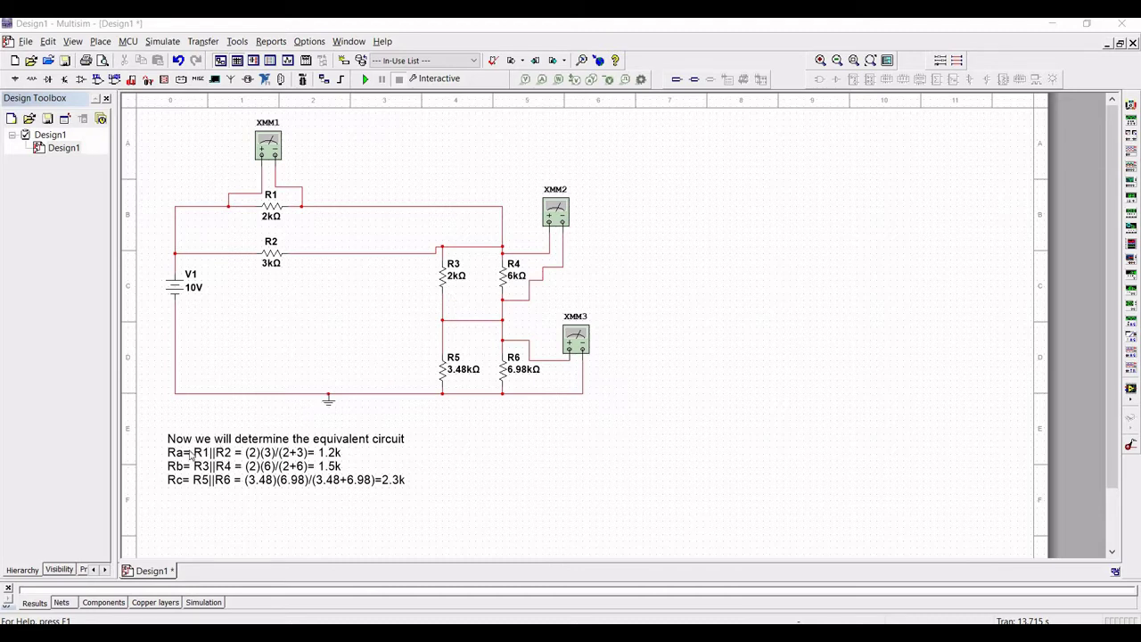
# Step: Place a second DC_POWER source in the empty area to the right of the existing circuit
pyautogui.click(15, 82)
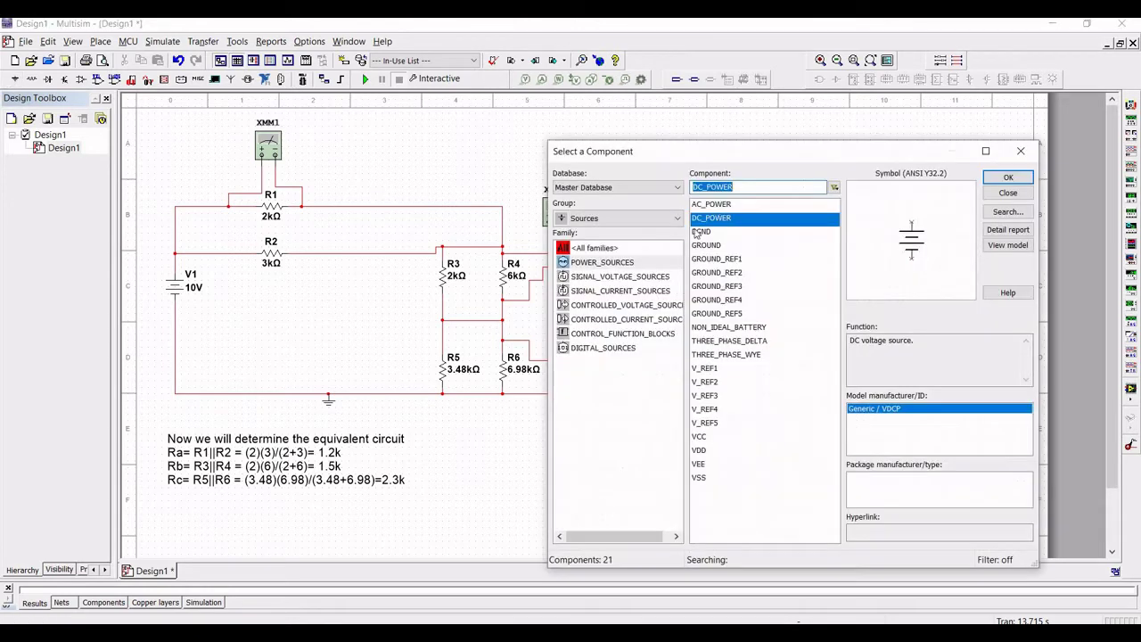
pyautogui.click(1008, 177)
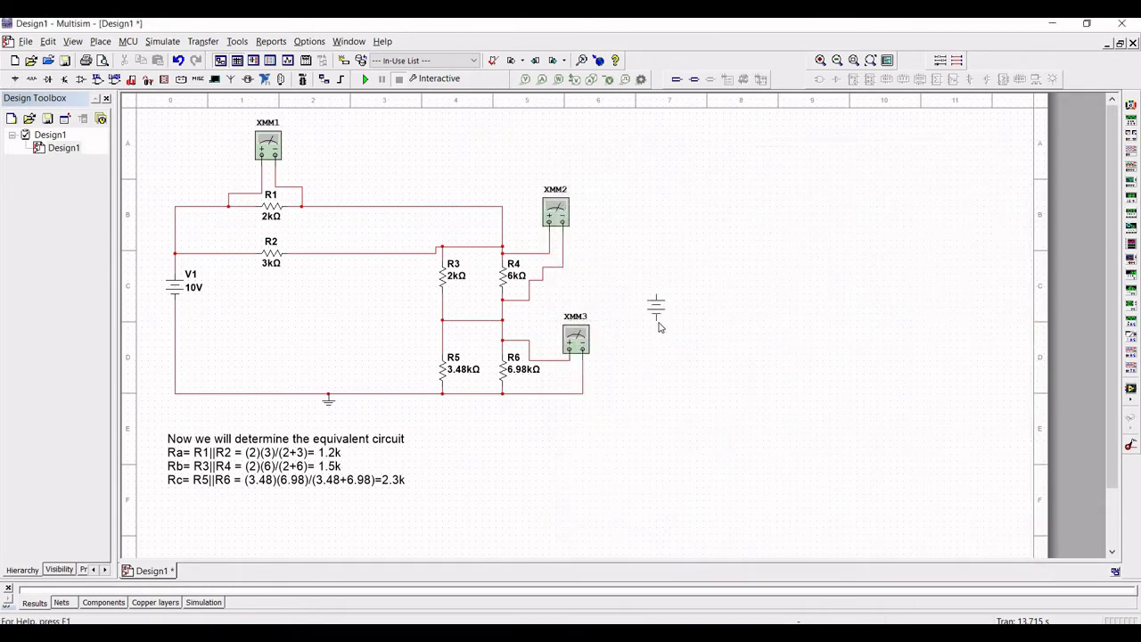
pyautogui.click(660, 327)
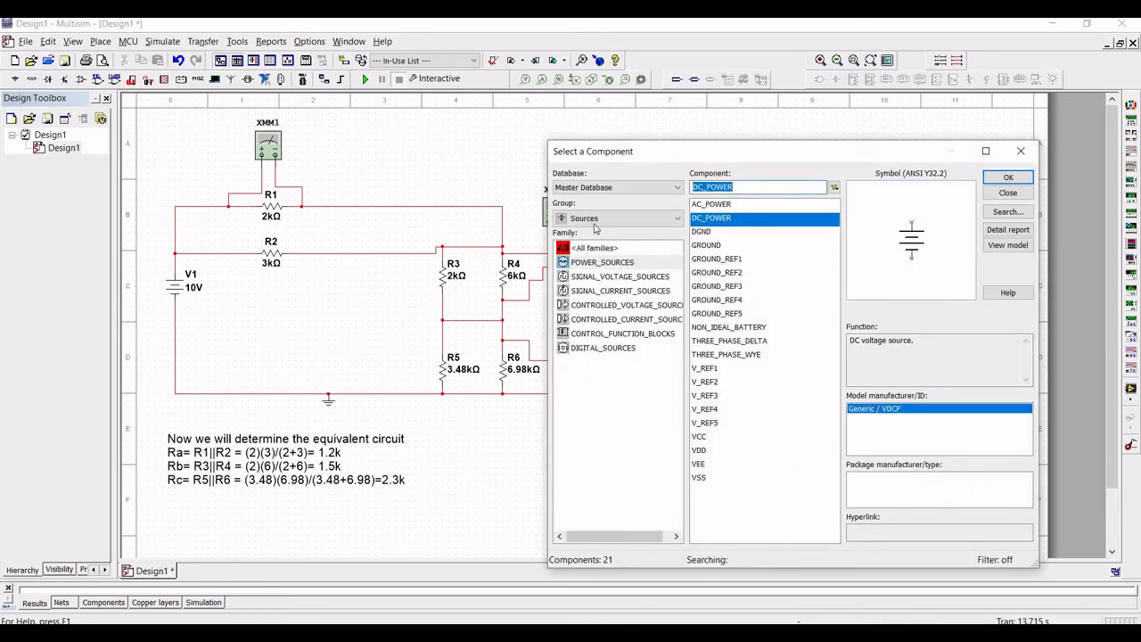
# Step: Place a horizontal 1.2k resistor above and to the right of source V2
pyautogui.click(590, 220)
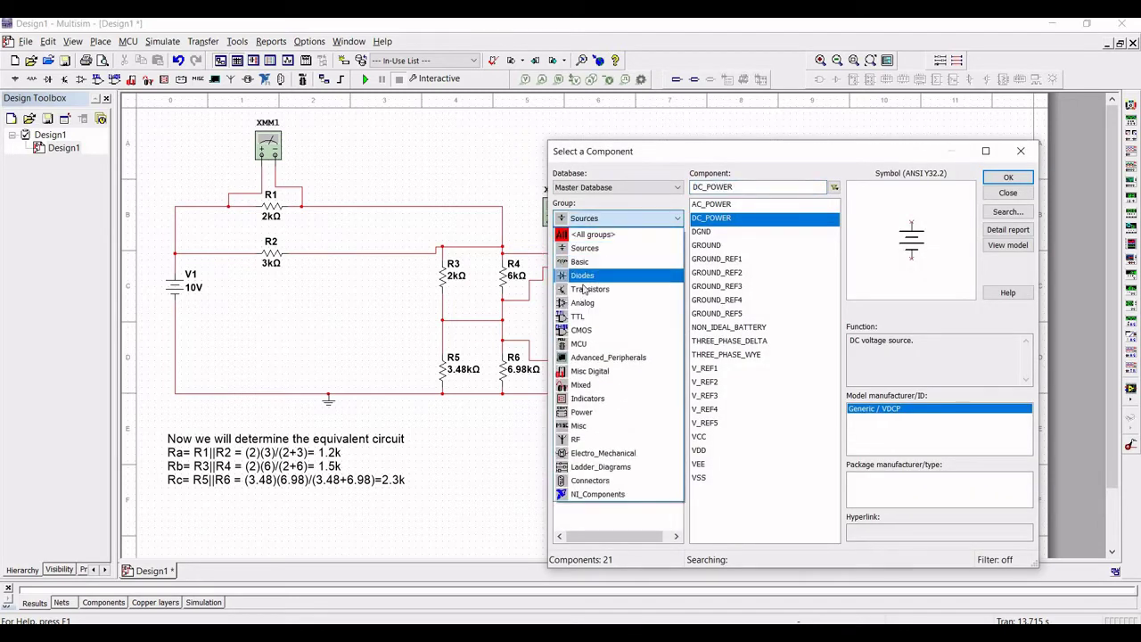
pyautogui.click(580, 261)
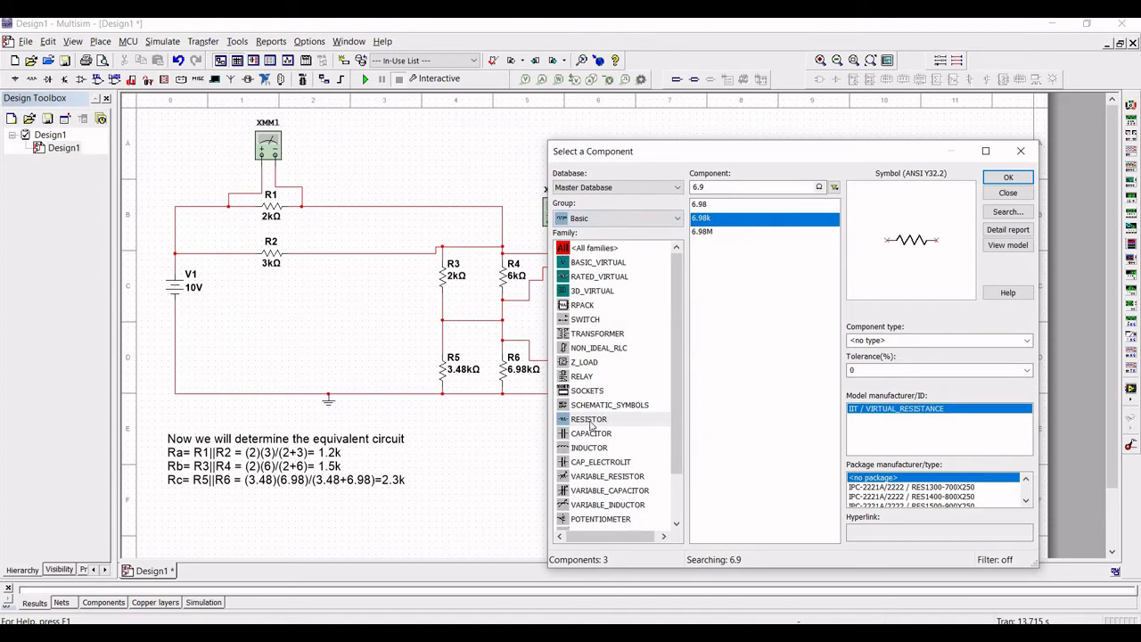
pyautogui.doubleClick(710, 186)
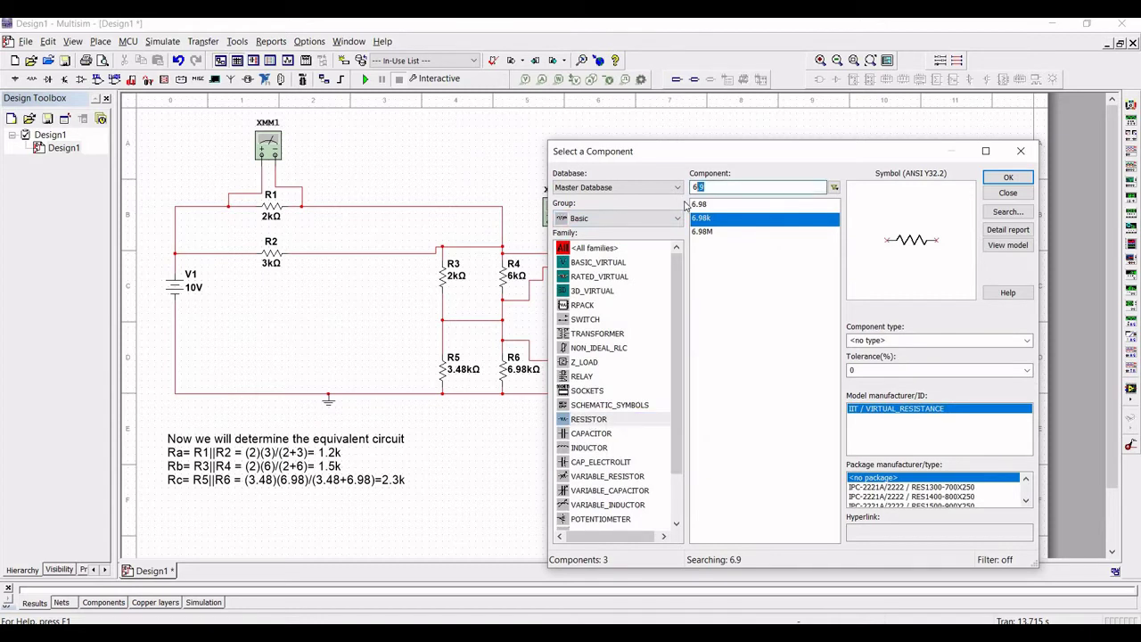
pyautogui.write('1.2')
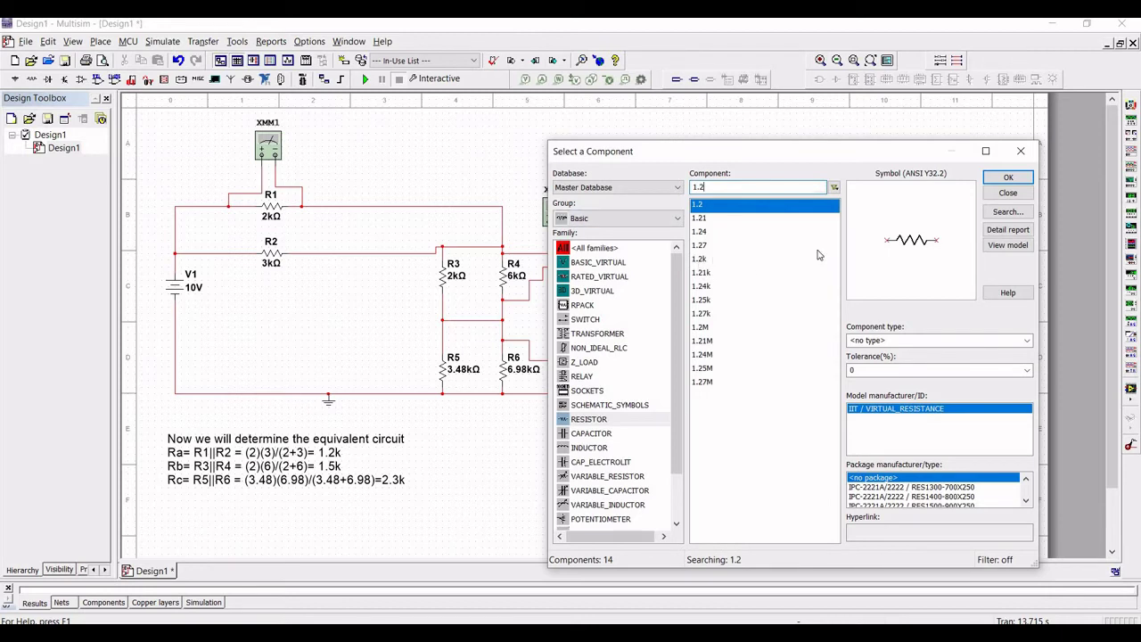
pyautogui.click(818, 258)
pyautogui.click(1007, 177)
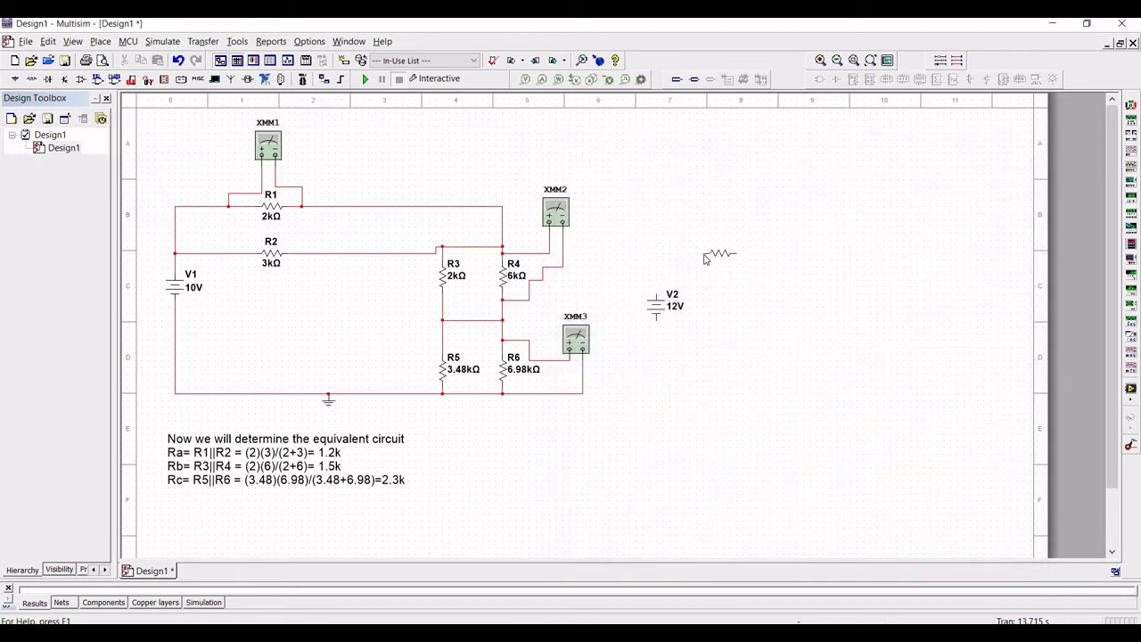
pyautogui.click(717, 259)
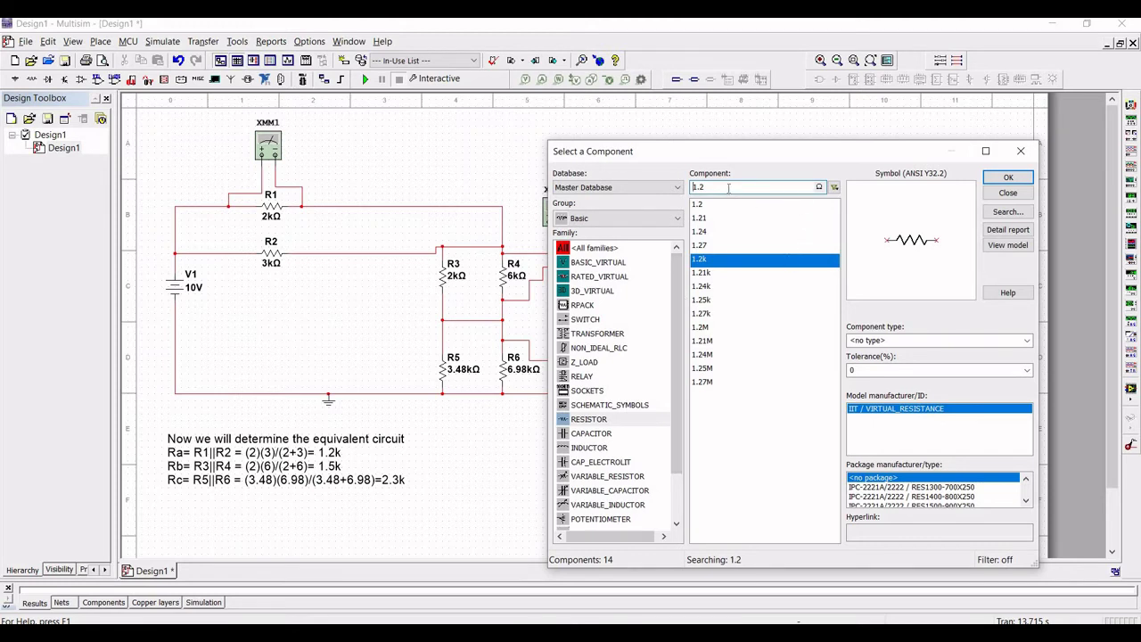
# Step: Place a 1.5k resistor, rotated vertical, to the right of and slightly below the 1.2k resistor
pyautogui.press('BackSpace')
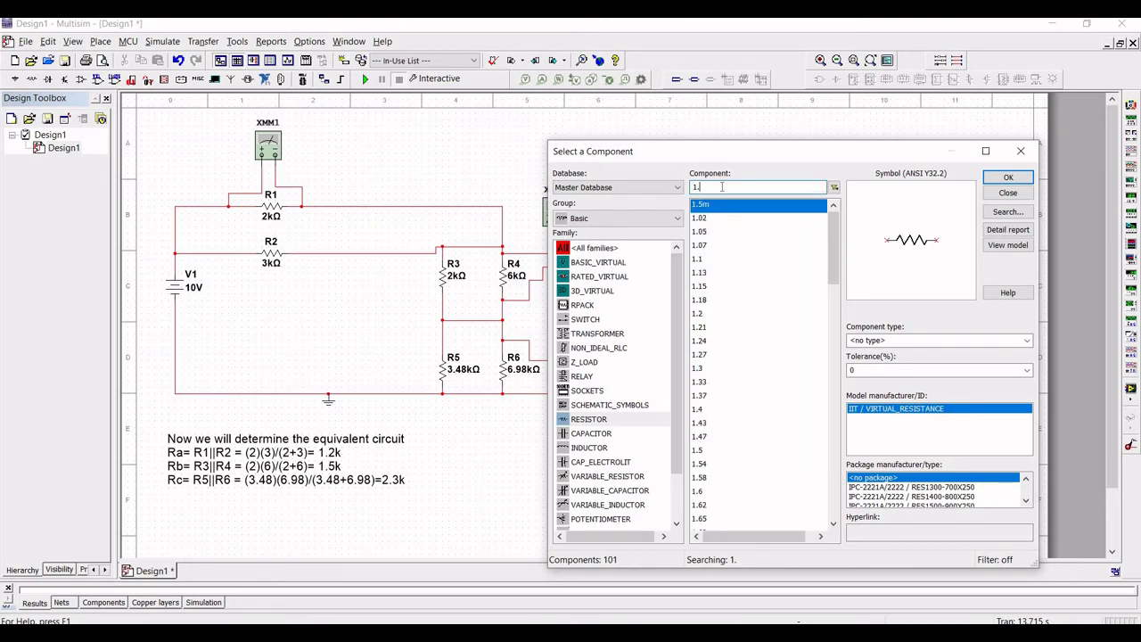
pyautogui.write('5')
pyautogui.click(700, 259)
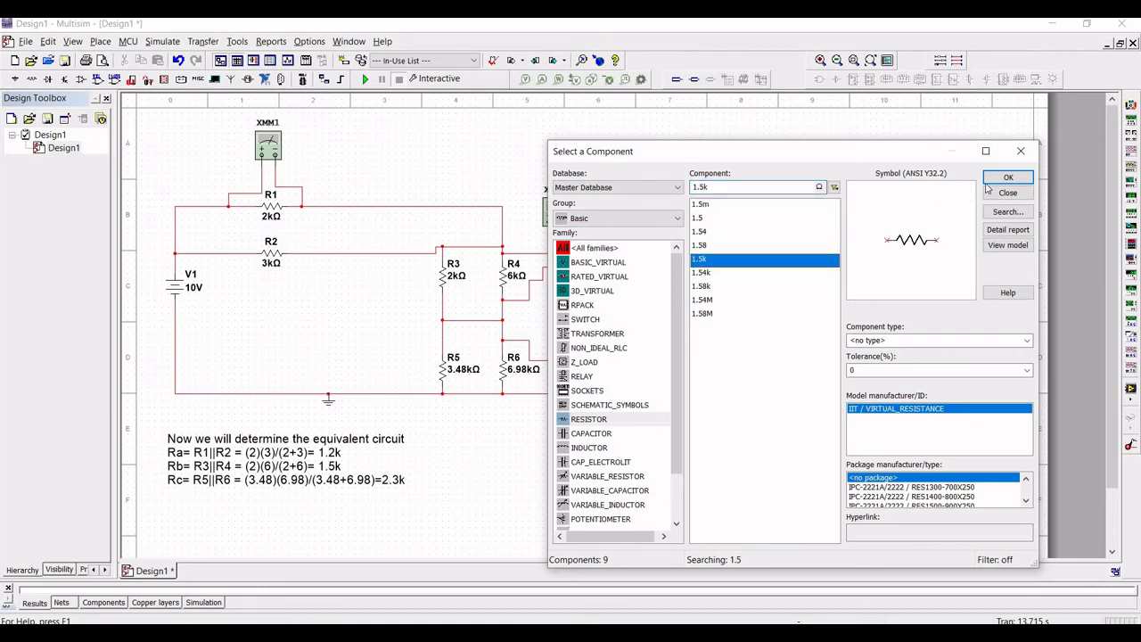
pyautogui.click(1008, 177)
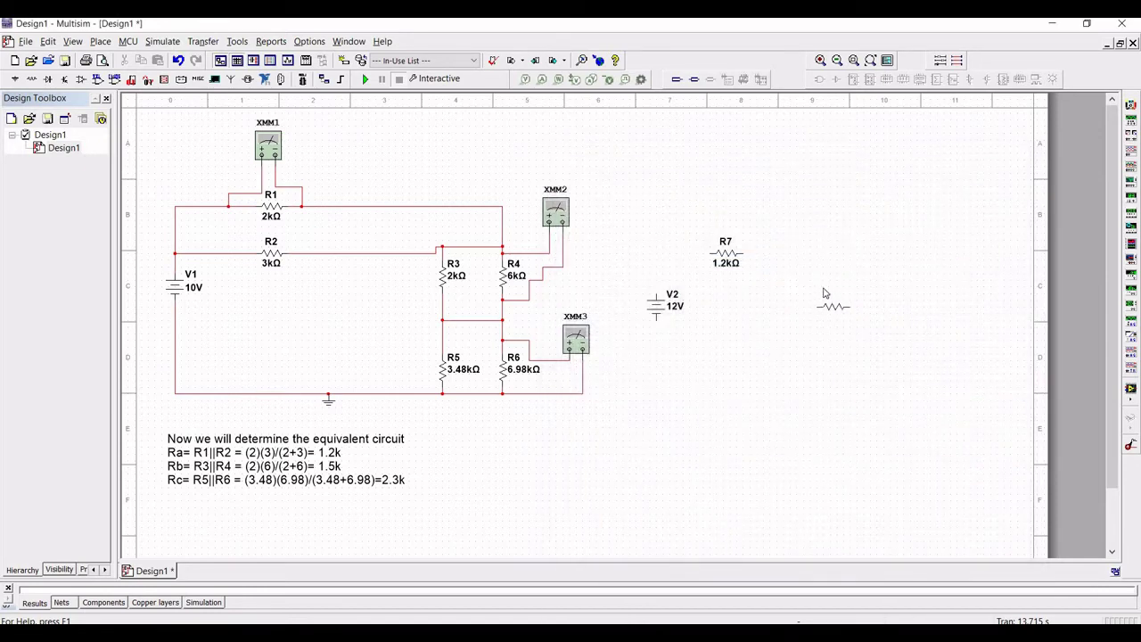
pyautogui.hotkey('ctrl', 'r')
pyautogui.click(833, 290)
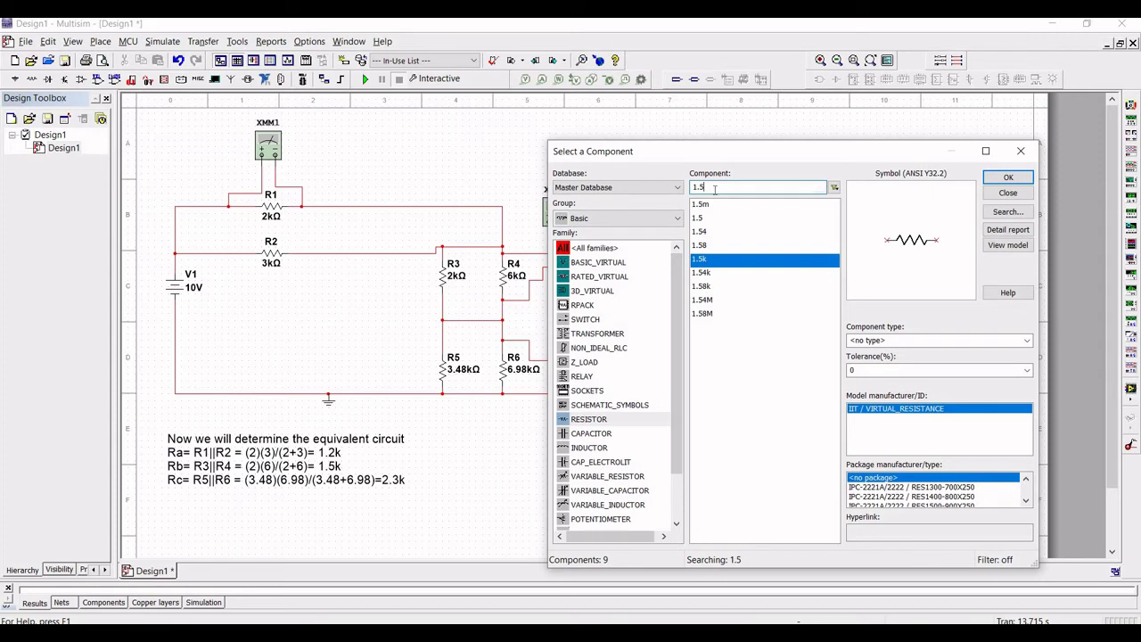
# Step: Place a vertical 2.31k resistor directly below the 1.5k resistor and finish placing components
pyautogui.press('BackSpace')
pyautogui.press('BackSpace')
pyautogui.press('BackSpace')
pyautogui.write('2.3')
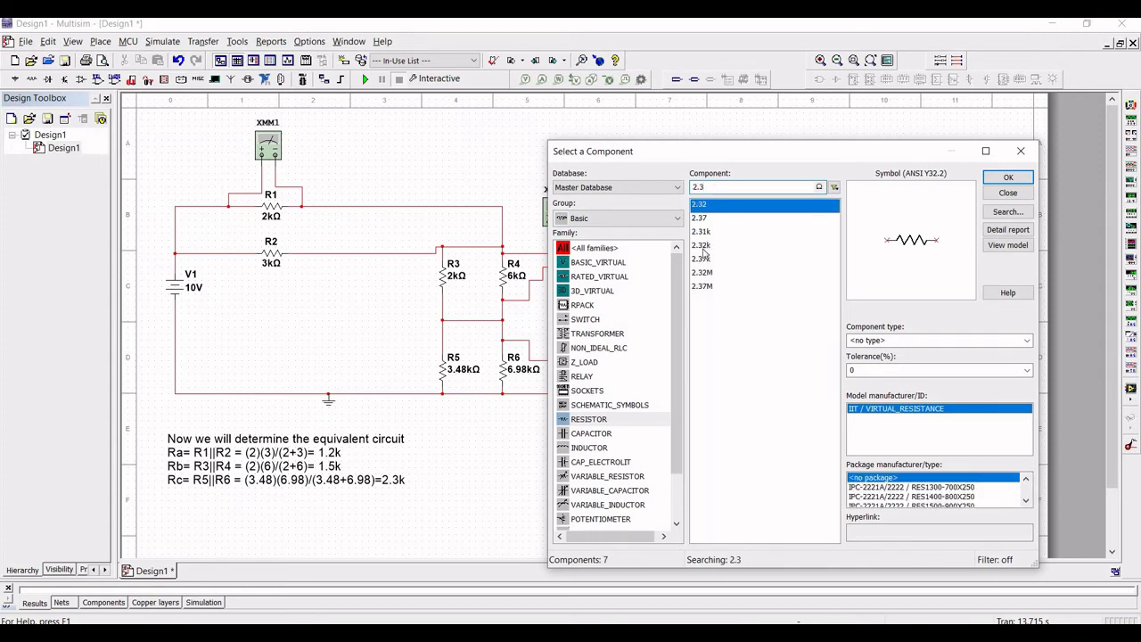
pyautogui.click(704, 231)
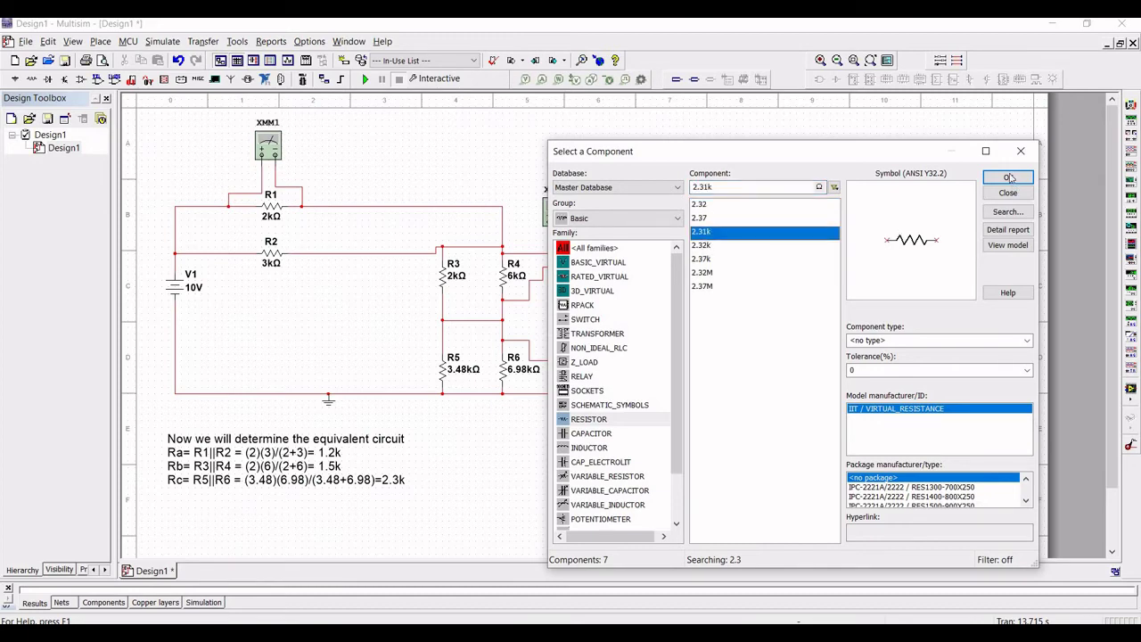
pyautogui.press('Return')
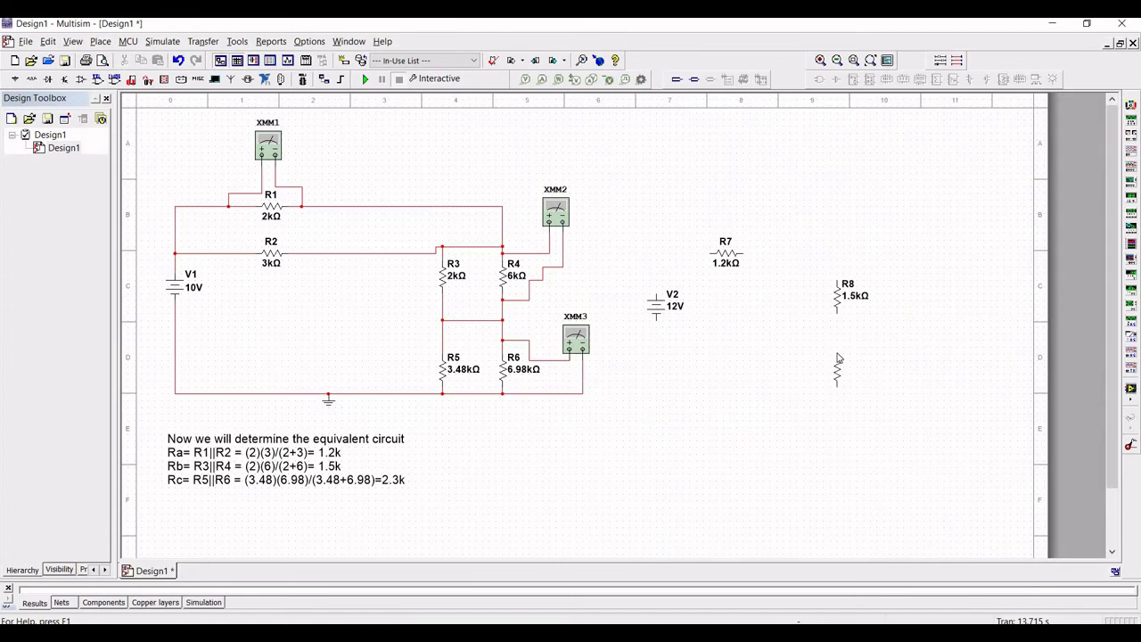
pyautogui.click(898, 344)
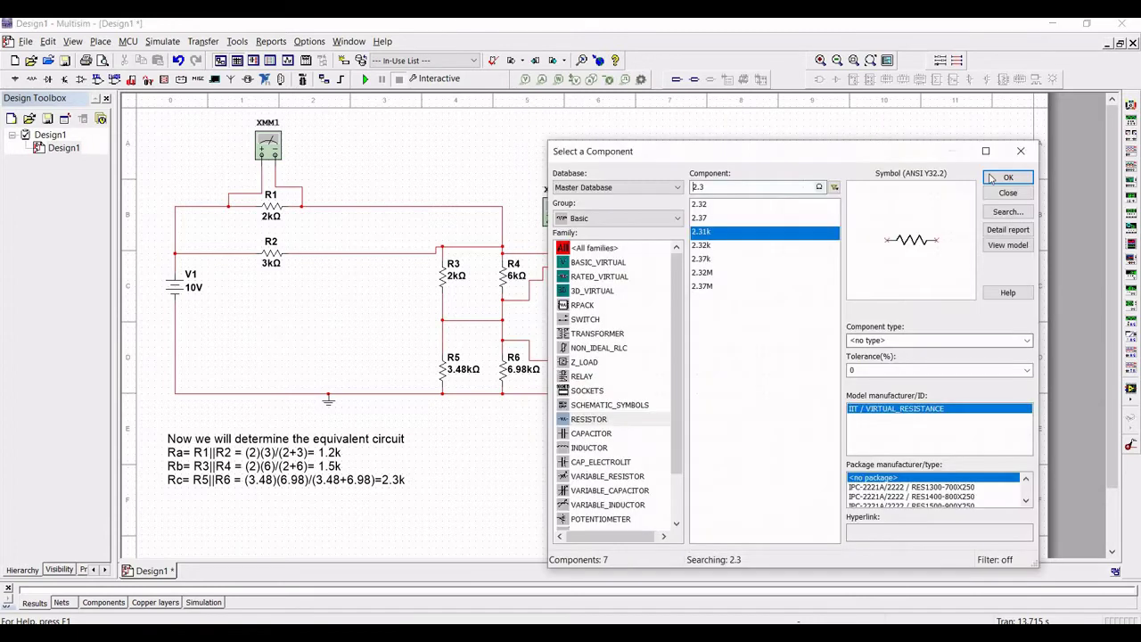
pyautogui.click(1008, 195)
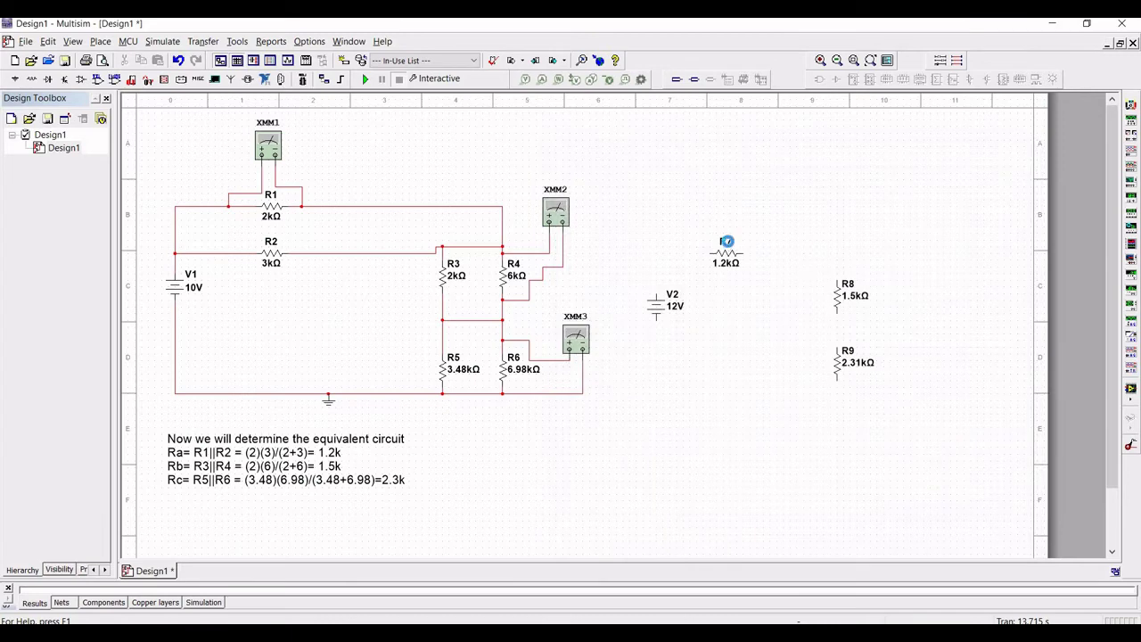
# Step: Rename resistor R7 as Ra, R8 as Rb and R9 as Rc
pyautogui.doubleClick(727, 249)
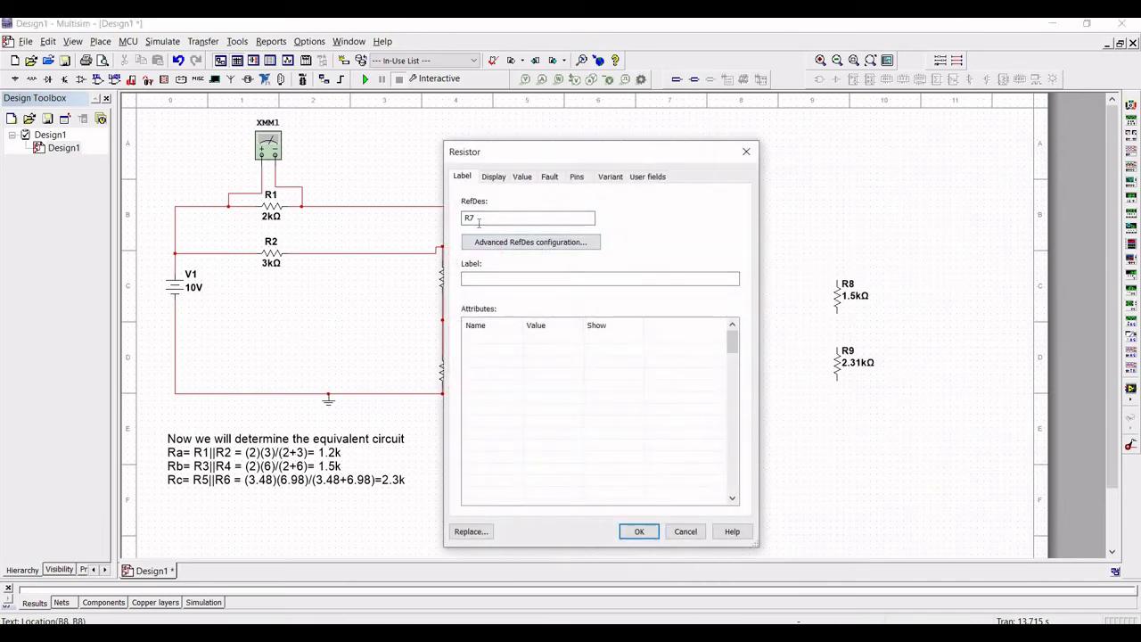
pyautogui.click(479, 222)
pyautogui.write('a')
pyautogui.click(638, 531)
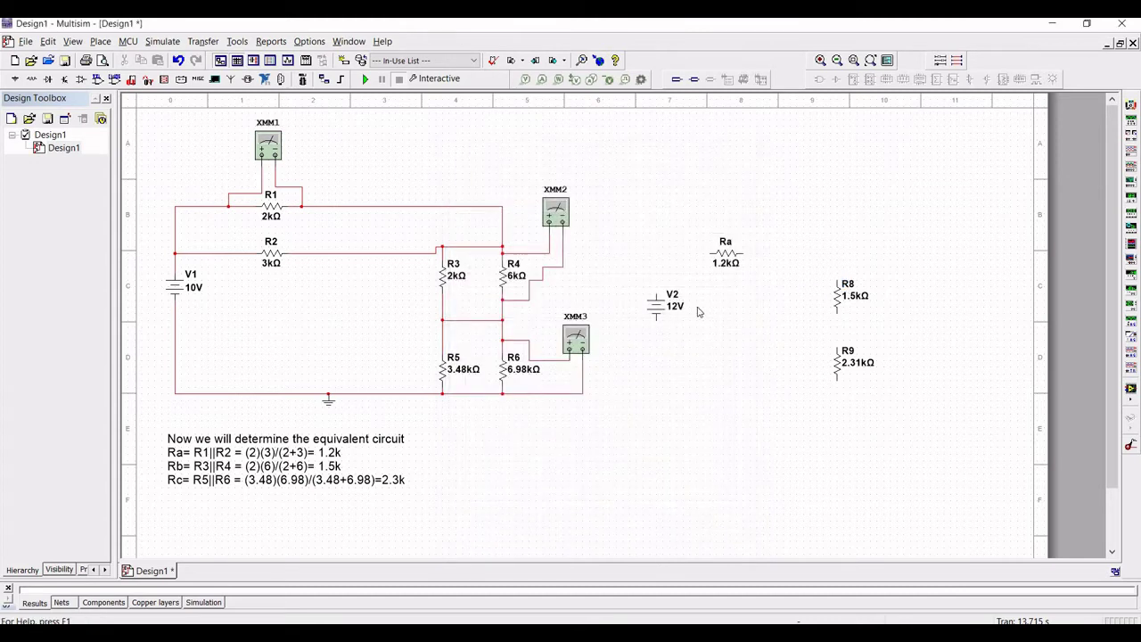
pyautogui.doubleClick(845, 289)
pyautogui.click(480, 217)
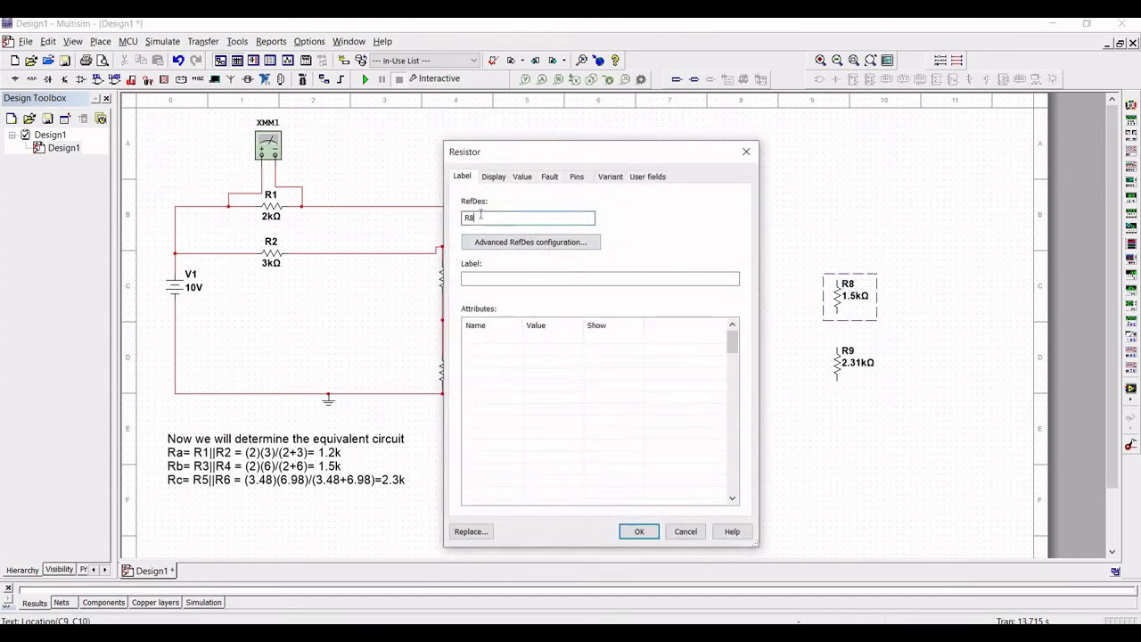
pyautogui.write('b')
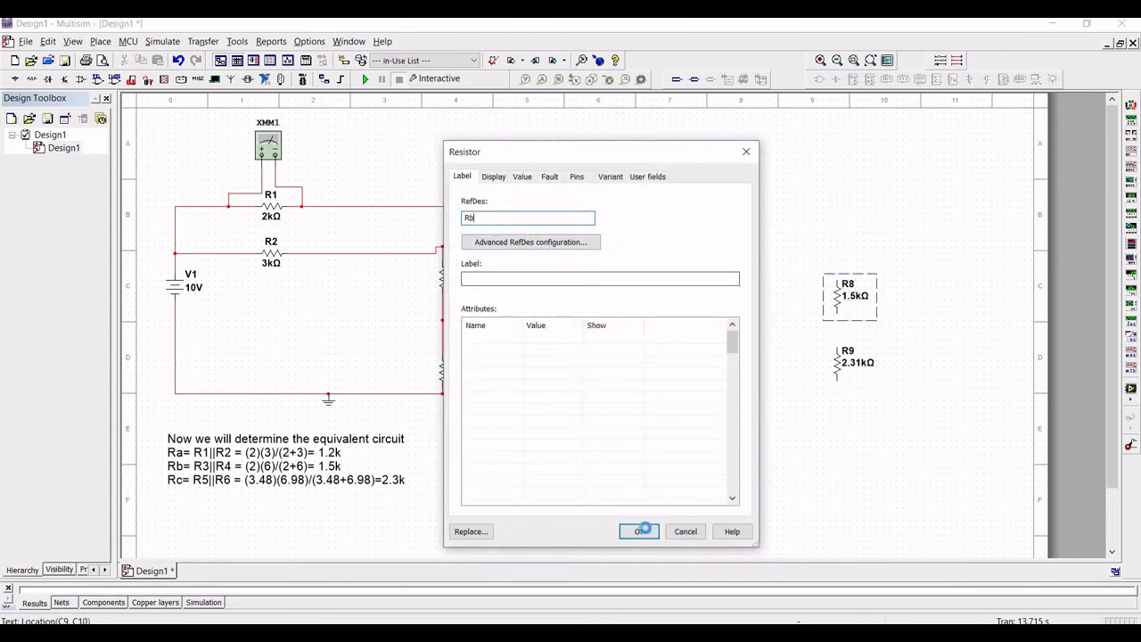
pyautogui.click(639, 531)
pyautogui.doubleClick(852, 355)
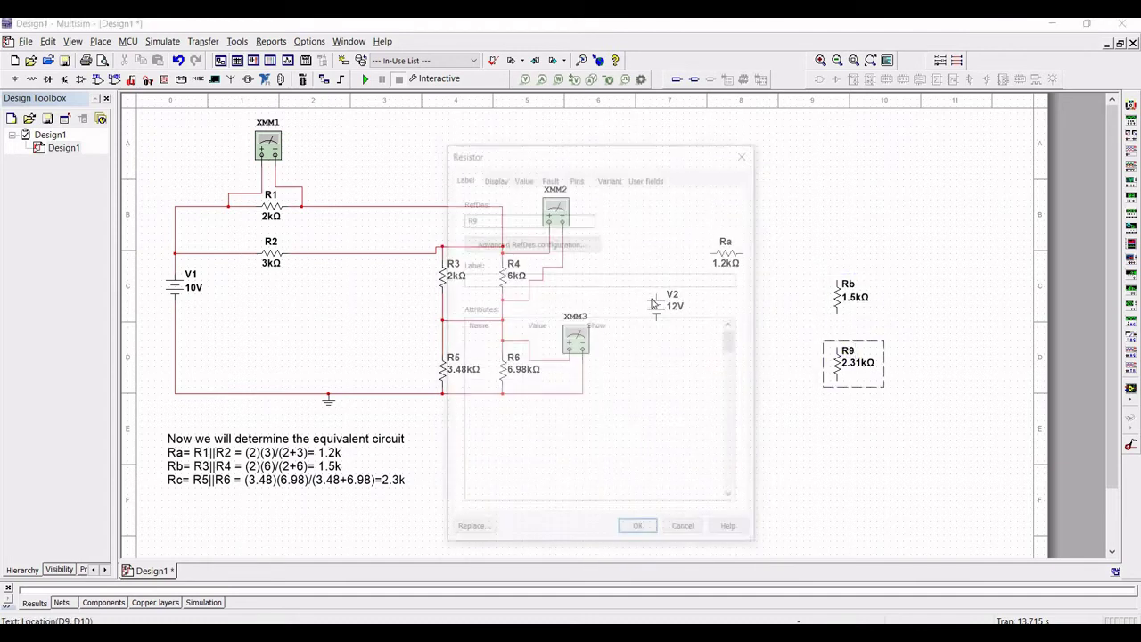
pyautogui.click(493, 219)
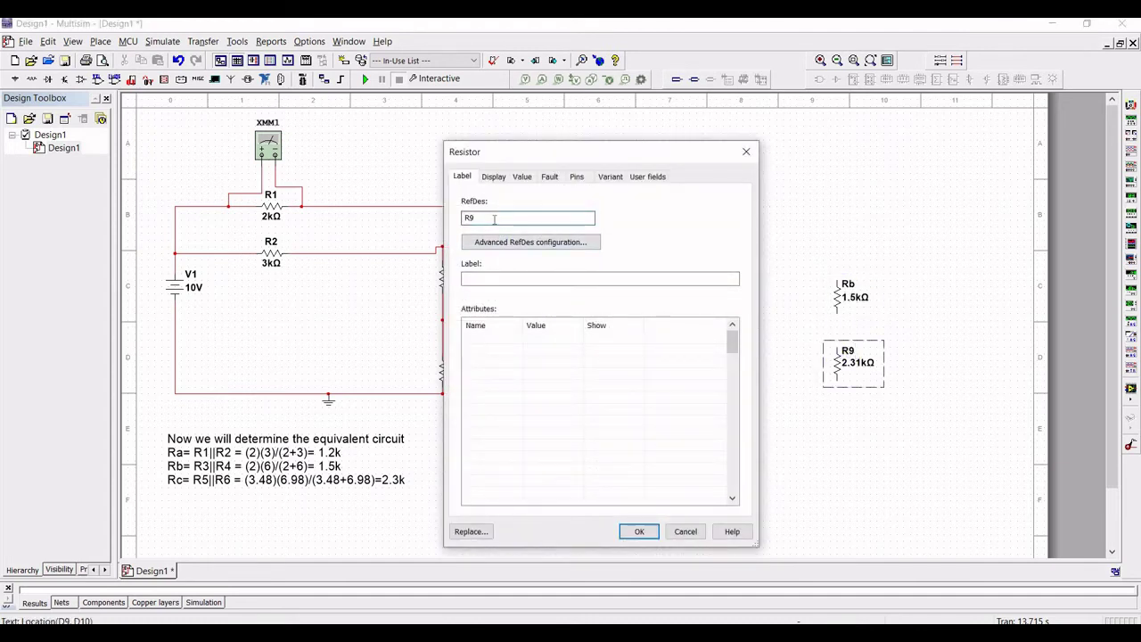
pyautogui.write('c')
pyautogui.click(639, 532)
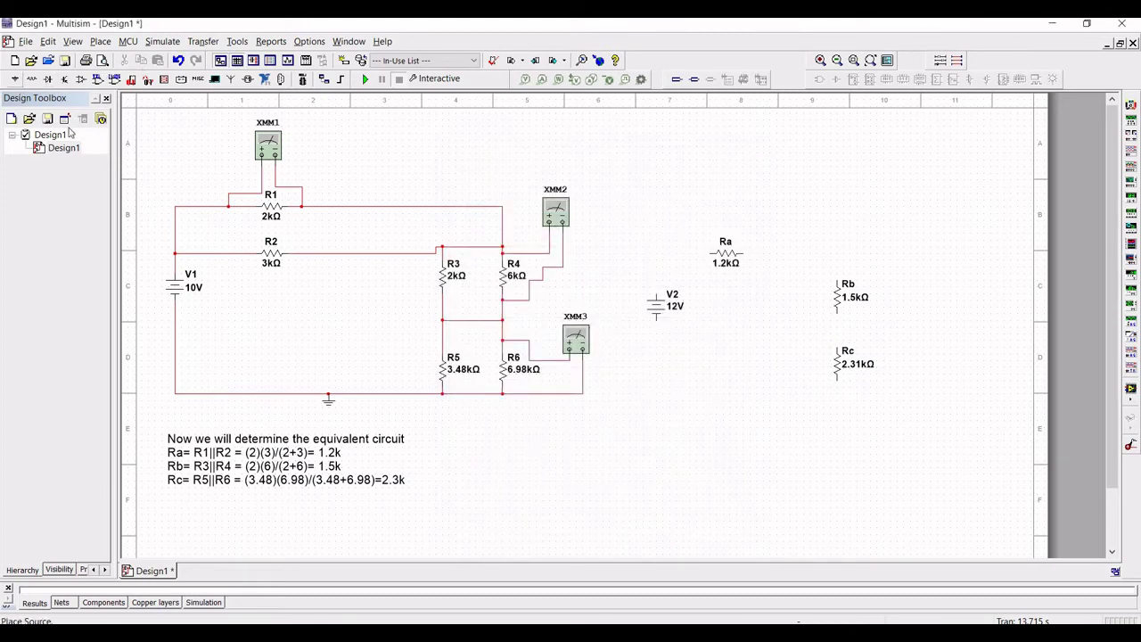
# Step: Place a GROUND symbol below and between source V2 and resistor Rc
pyautogui.click(14, 79)
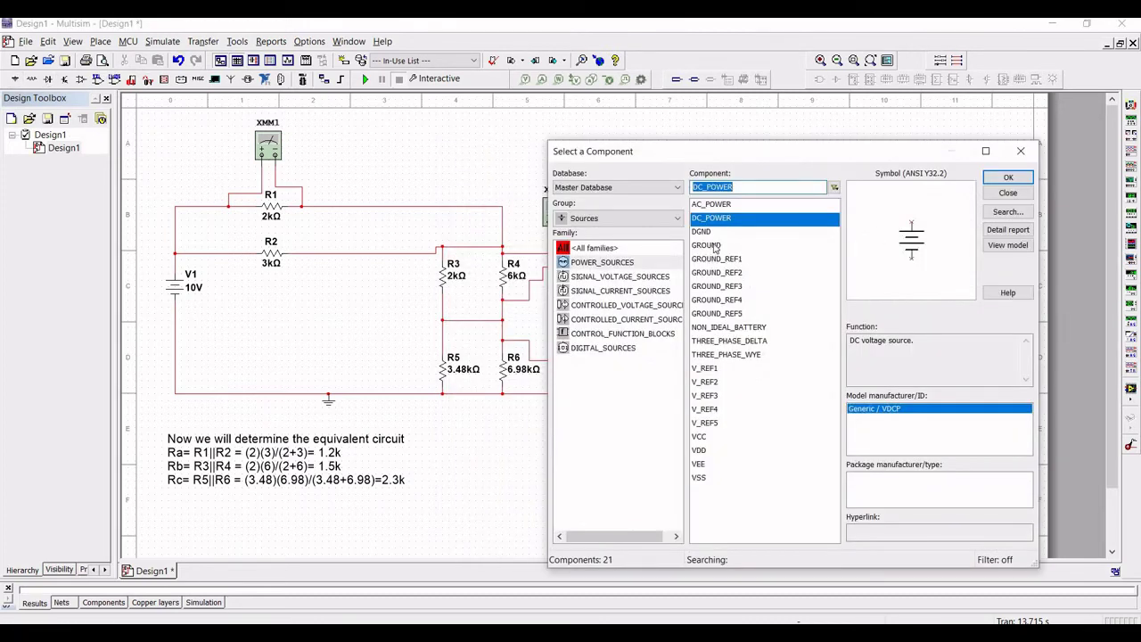
pyautogui.click(714, 246)
pyautogui.click(1007, 177)
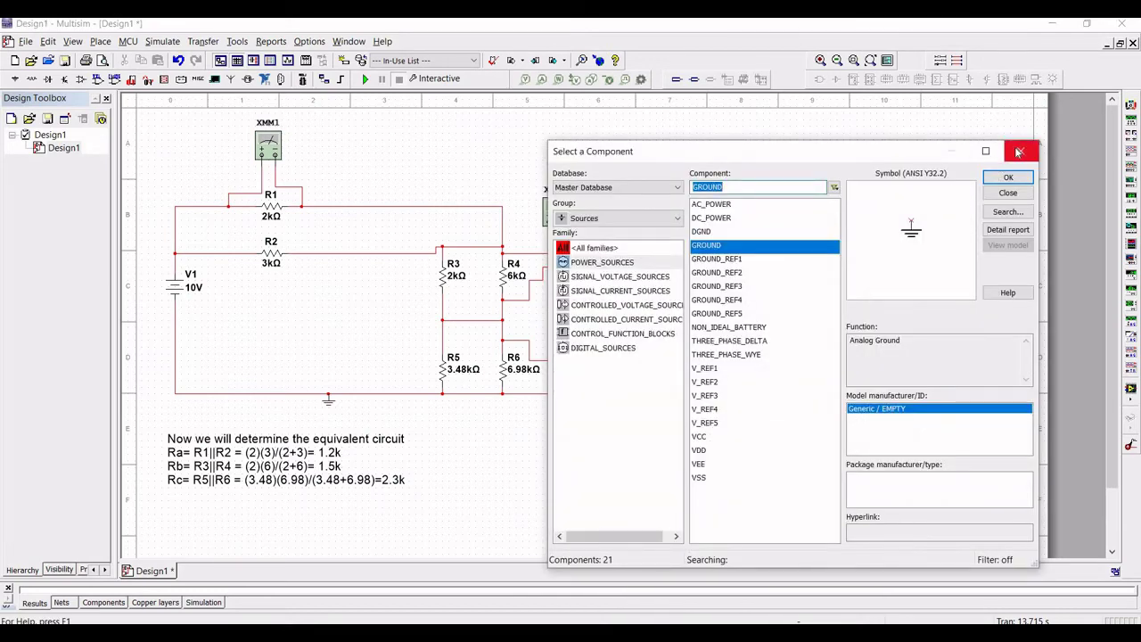
pyautogui.click(1021, 152)
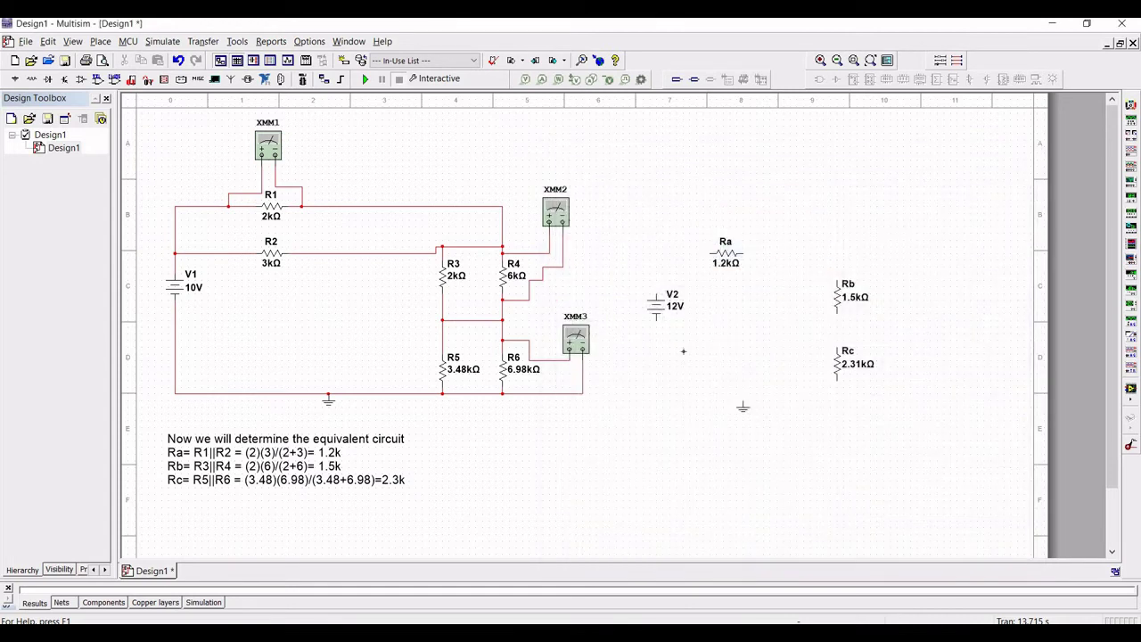
# Step: Wire V2, Ra, Rb and Rc into a single series loop with the ground connected to its lower wire
pyautogui.click(742, 393)
pyautogui.click(656, 318)
pyautogui.click(837, 379)
pyautogui.click(743, 393)
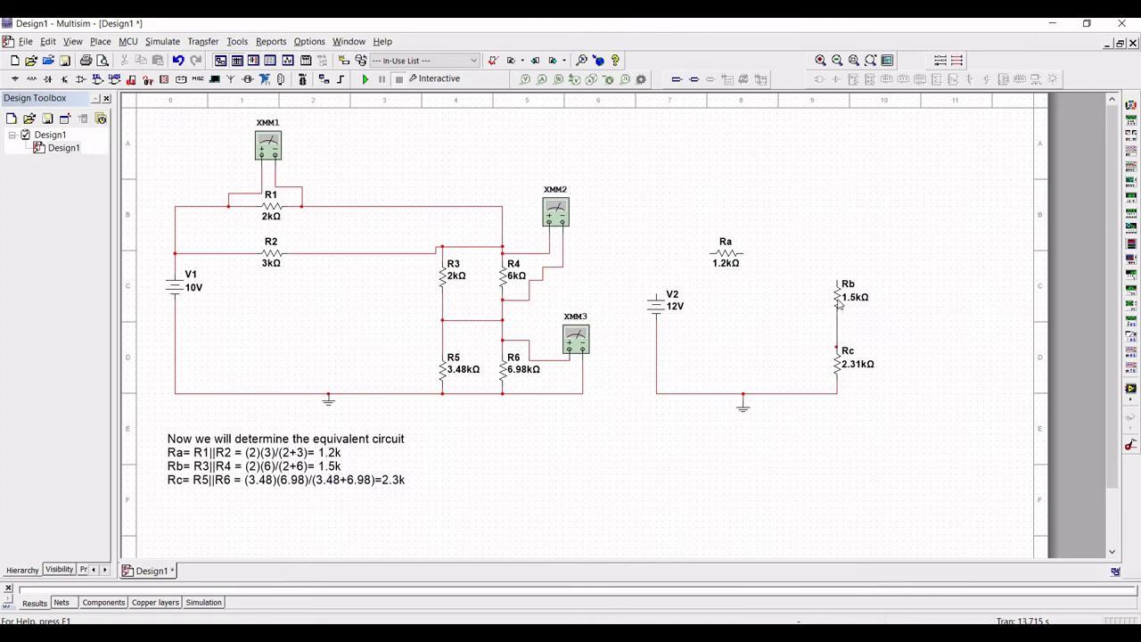
pyautogui.click(838, 304)
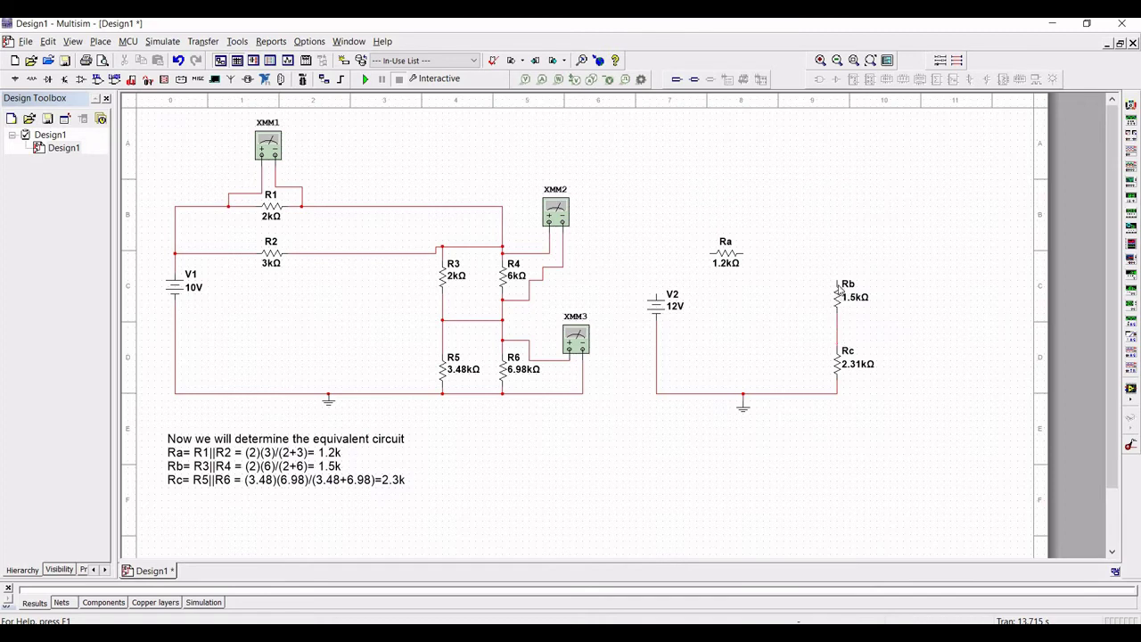
pyautogui.click(746, 256)
pyautogui.click(657, 289)
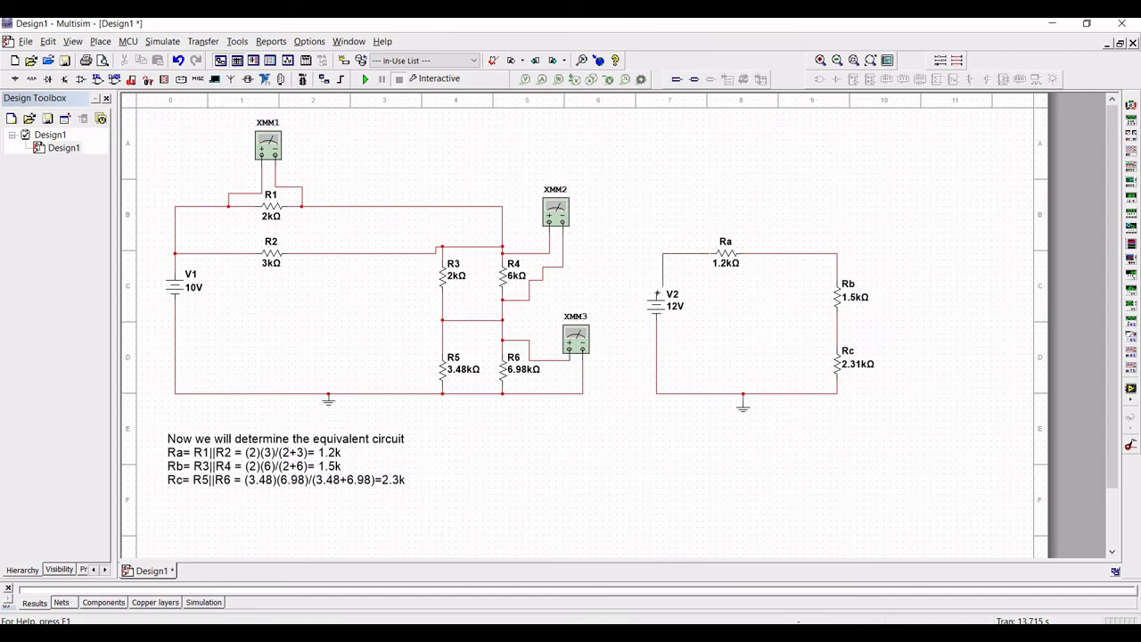
# Step: Set source V2's voltage to 10 V
pyautogui.click(670, 307)
pyautogui.doubleClick(675, 306)
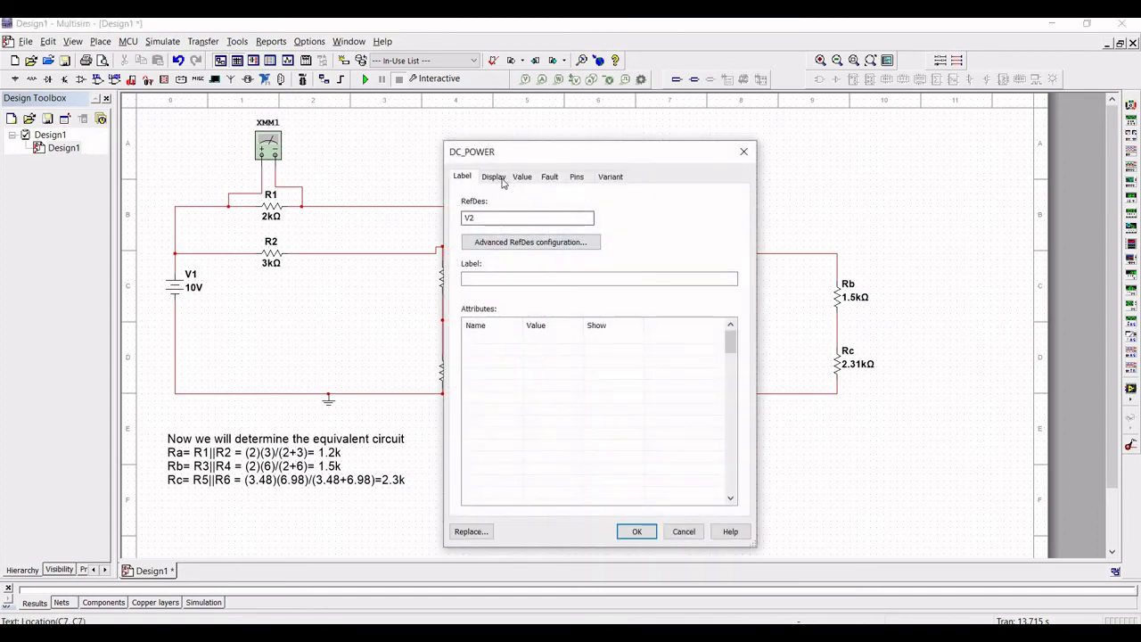
pyautogui.click(524, 176)
pyautogui.click(672, 199)
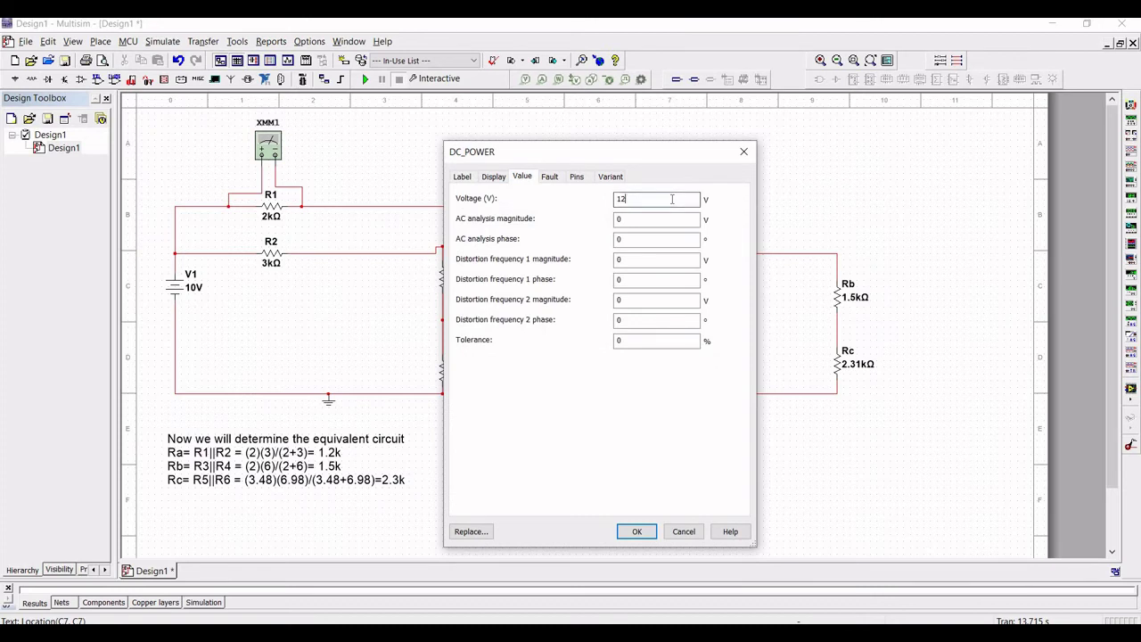
pyautogui.click(635, 531)
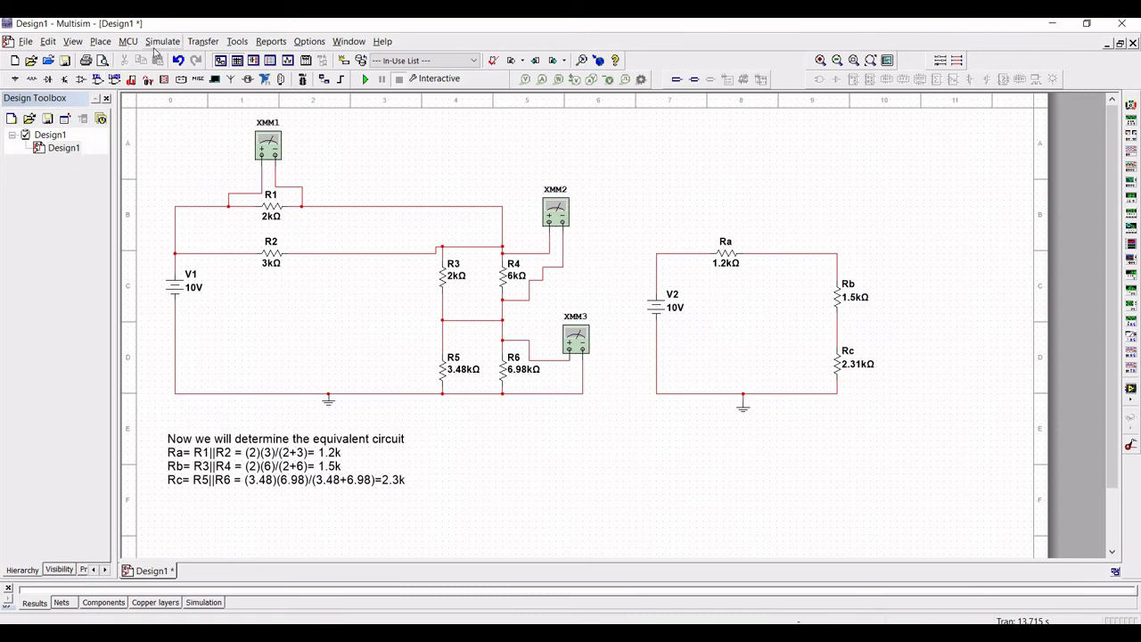
# Step: Place a multimeter above resistor Ra
pyautogui.click(161, 42)
pyautogui.click(187, 130)
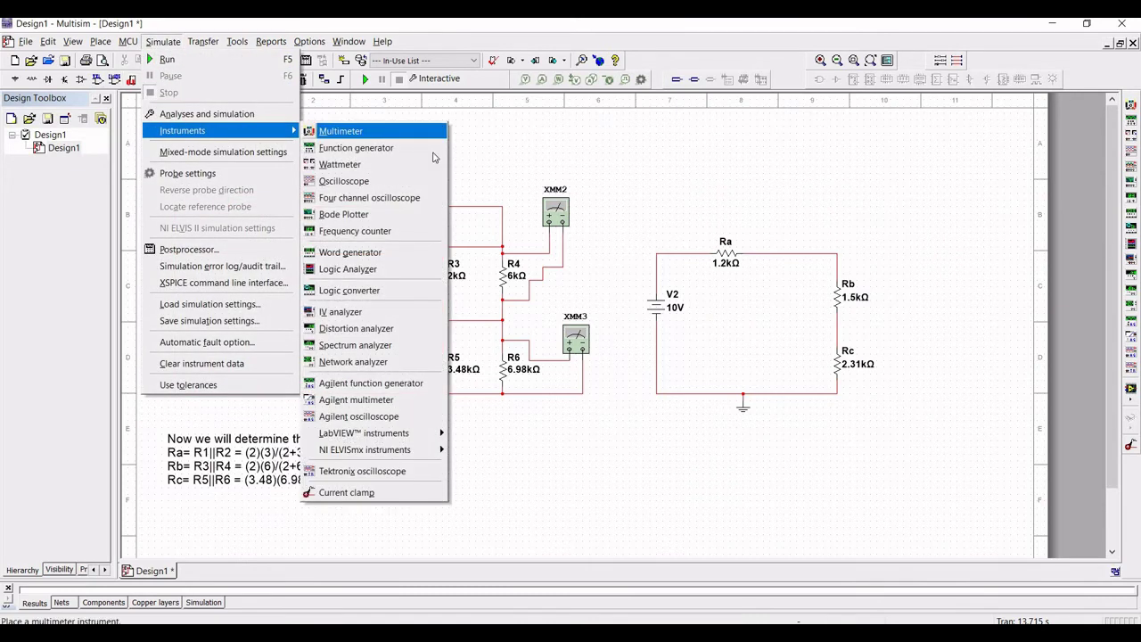
pyautogui.click(431, 133)
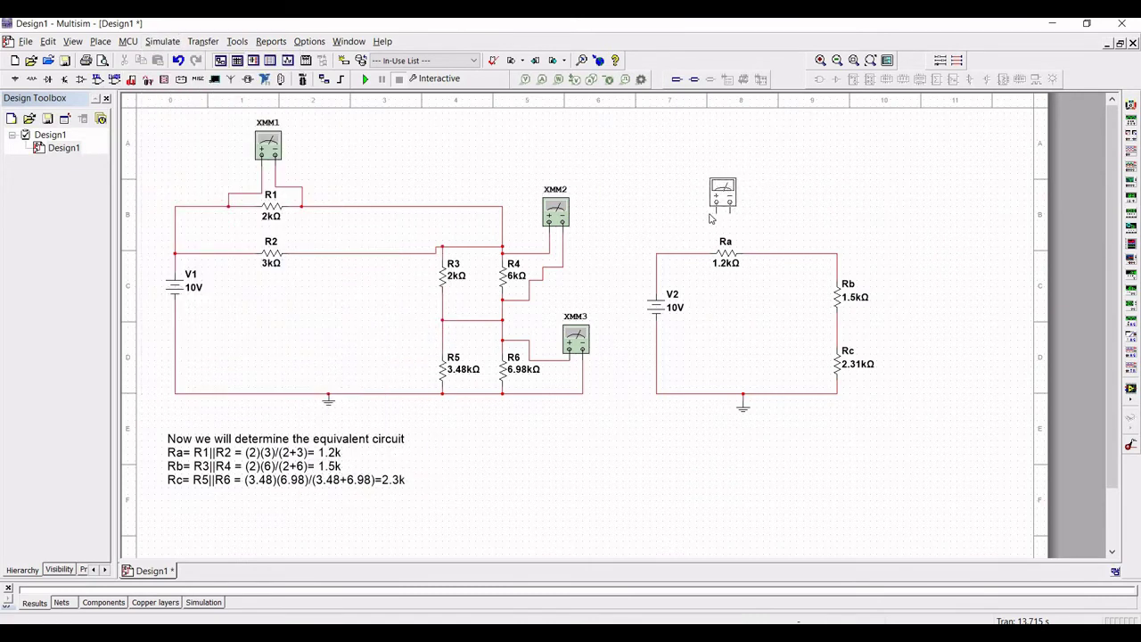
pyautogui.click(710, 218)
# Step: Place two more multimeters to the right of the equivalent circuit, one beside resistor Rb and one beside Rc
pyautogui.click(163, 42)
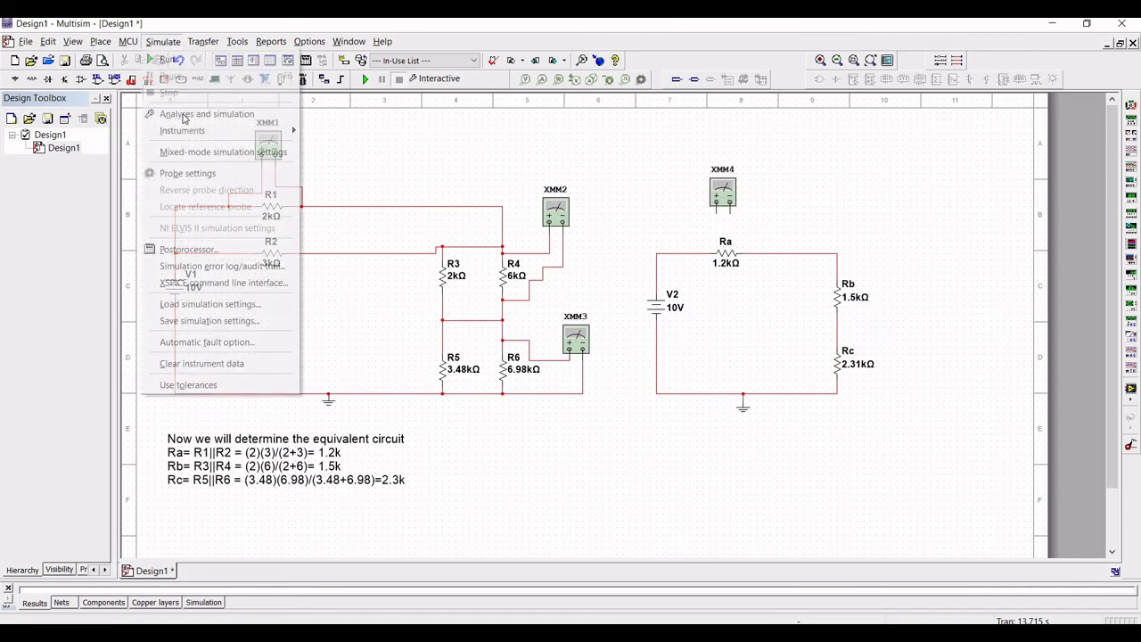
pyautogui.click(289, 130)
pyautogui.click(356, 130)
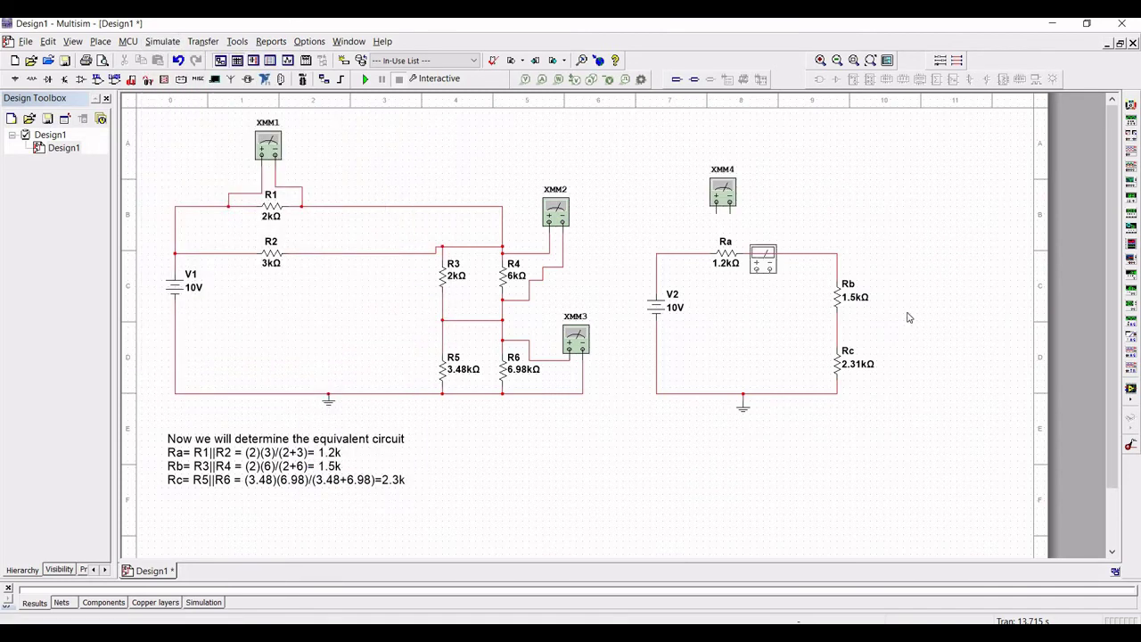
pyautogui.click(905, 306)
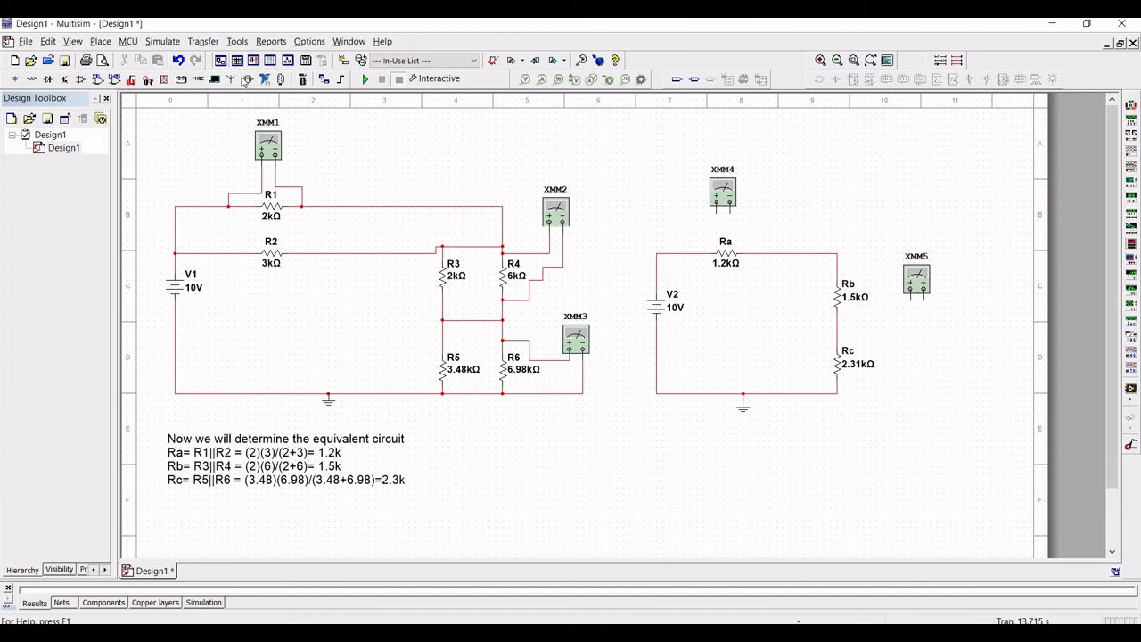
pyautogui.click(163, 42)
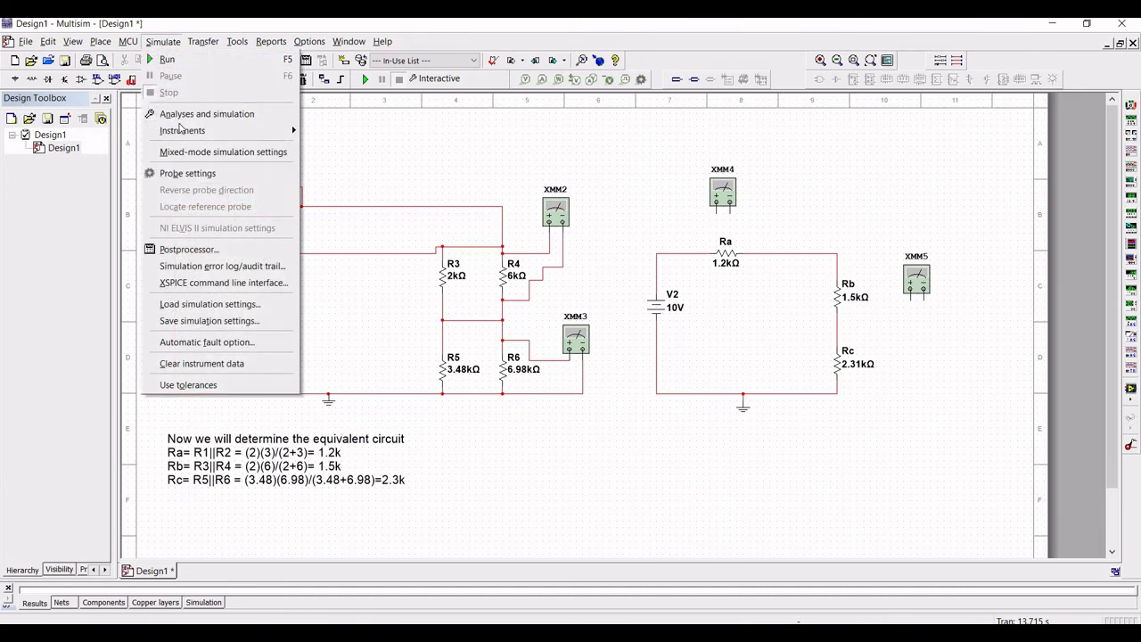
pyautogui.moveTo(182, 130)
pyautogui.click(339, 135)
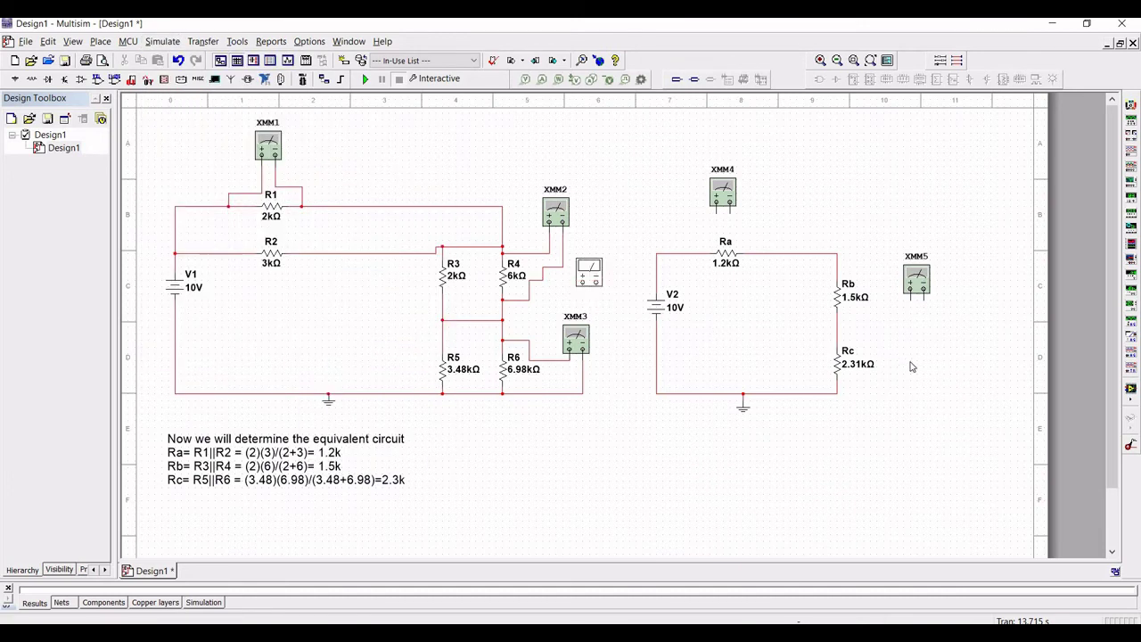
pyautogui.click(824, 305)
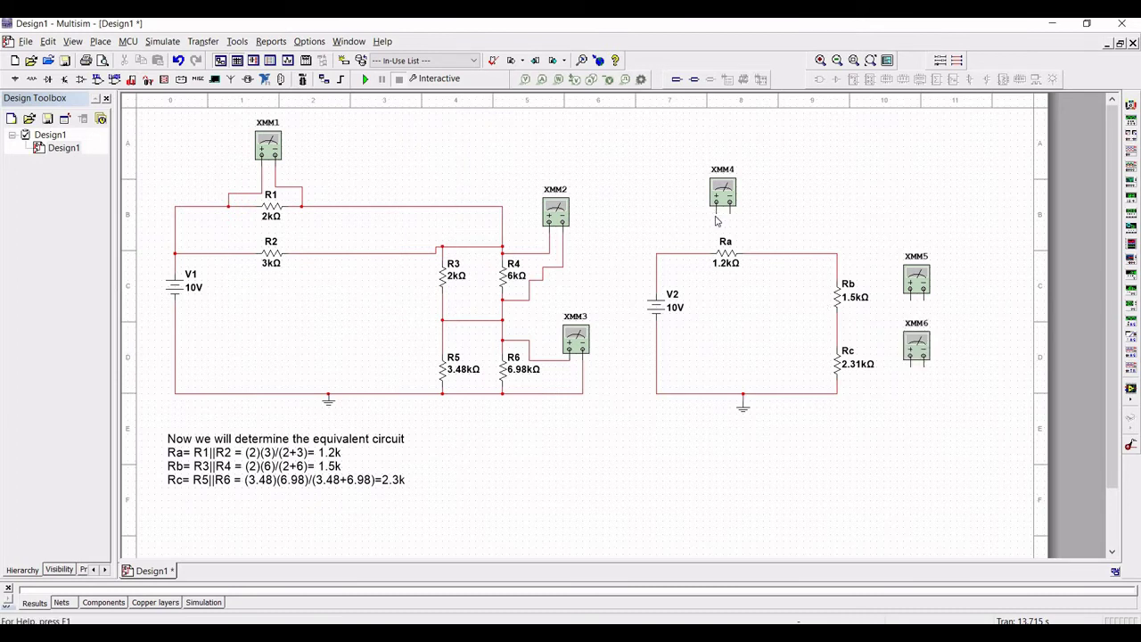
# Step: Wire multimeter XMM4 in parallel across resistor Ra
pyautogui.click(694, 252)
pyautogui.click(717, 206)
pyautogui.click(756, 252)
# Step: Move multimeter XMM5 up closer to Rb, and wire XMM5 across Rb and XMM6 across Rc
pyautogui.moveTo(914, 284); pyautogui.dragTo(872, 269)
pyautogui.click(868, 265)
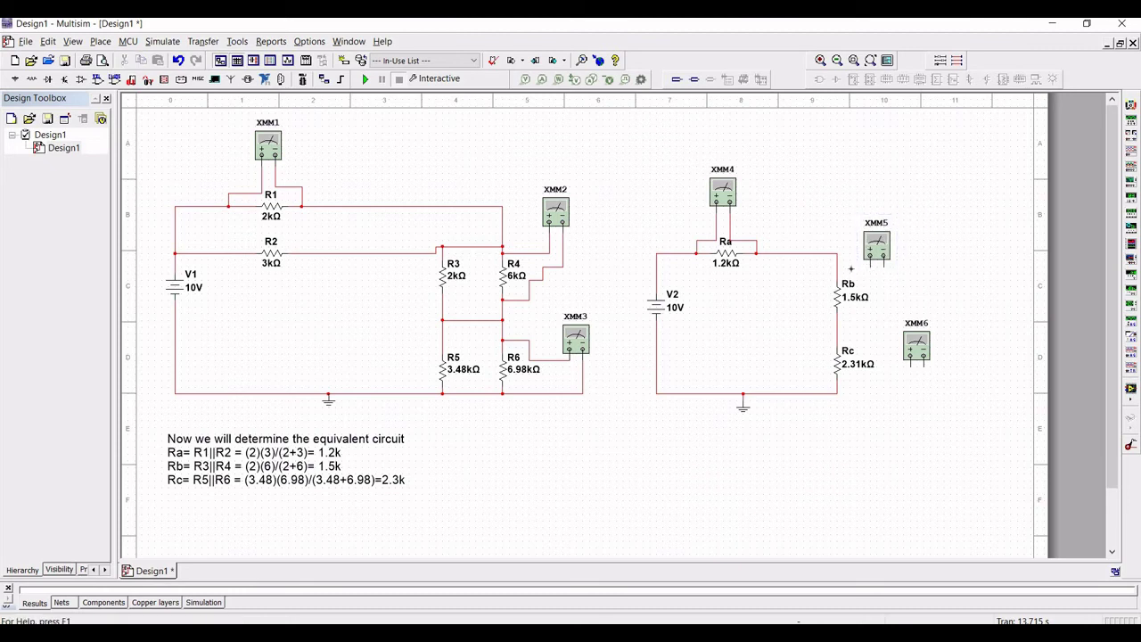
pyautogui.click(837, 268)
pyautogui.click(837, 338)
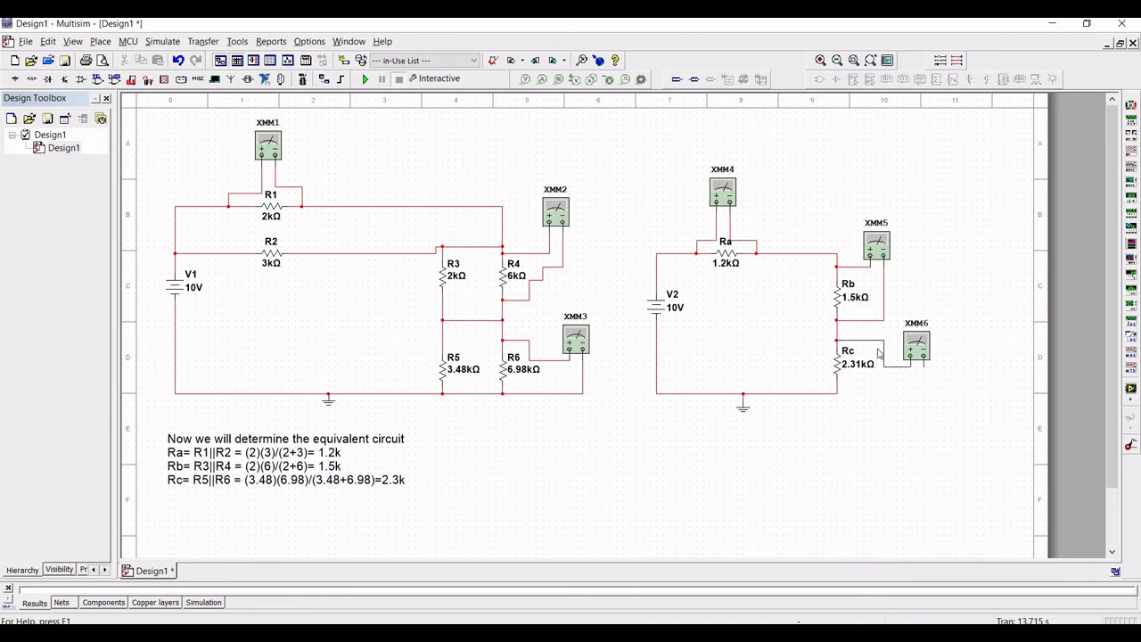
pyautogui.click(837, 393)
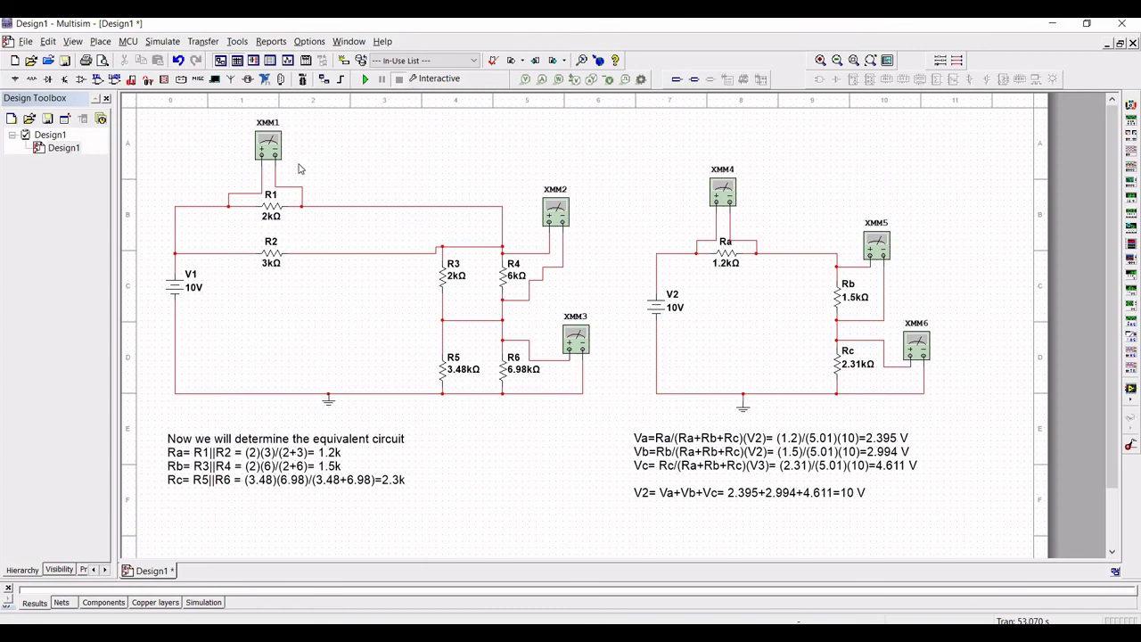
# Step: Run the simulation and open the readouts of multimeters XMM4, XMM5 and XMM6, arranged side by side above the equivalent circuit
pyautogui.click(365, 80)
pyautogui.doubleClick(720, 194)
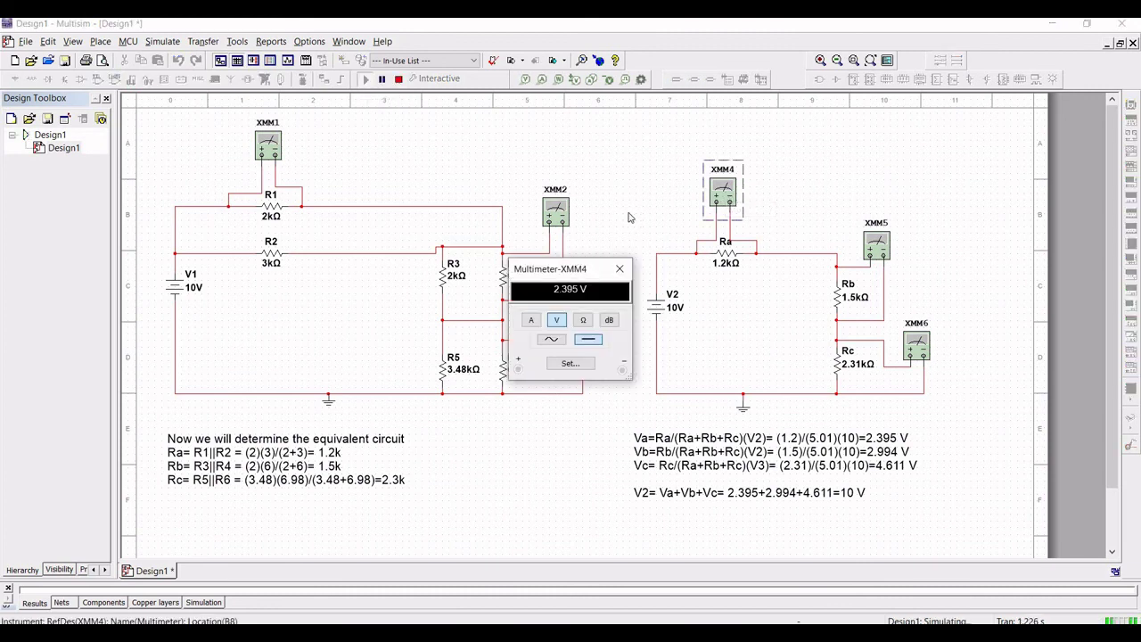
pyautogui.moveTo(562, 268); pyautogui.dragTo(621, 141)
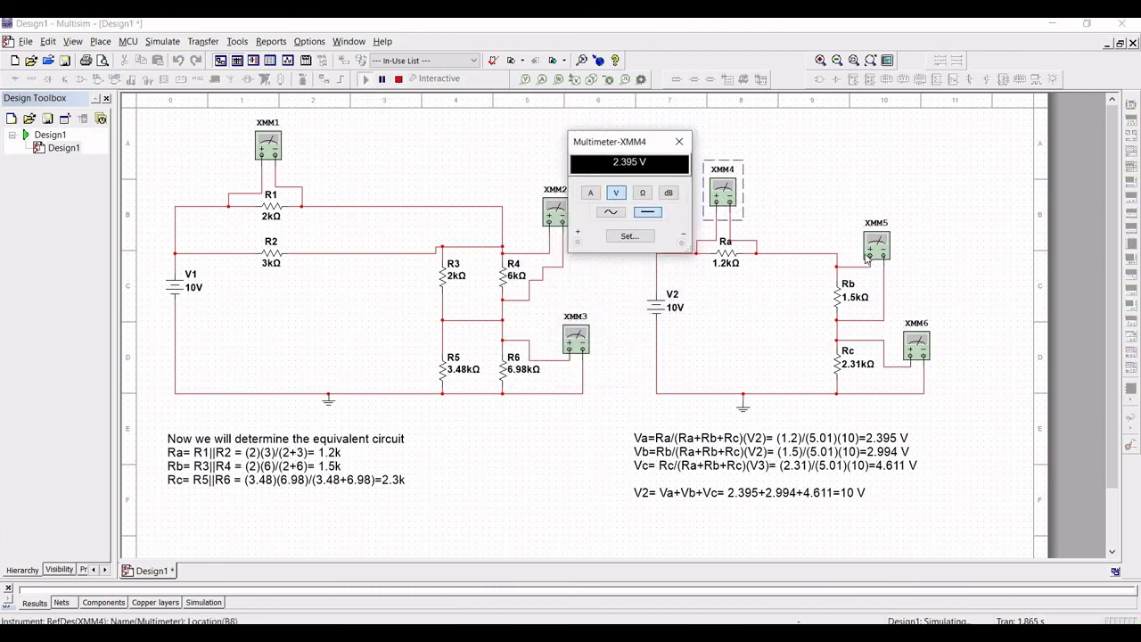
pyautogui.doubleClick(869, 254)
pyautogui.moveTo(707, 296); pyautogui.dragTo(803, 168)
pyautogui.doubleClick(916, 348)
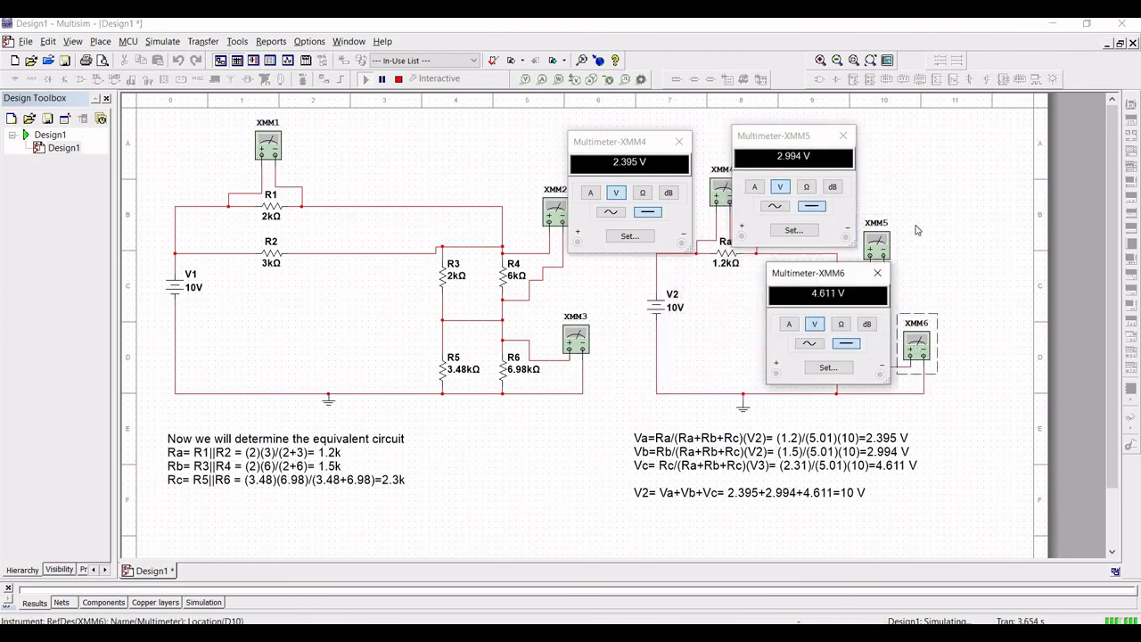
pyautogui.moveTo(820, 279); pyautogui.dragTo(954, 161)
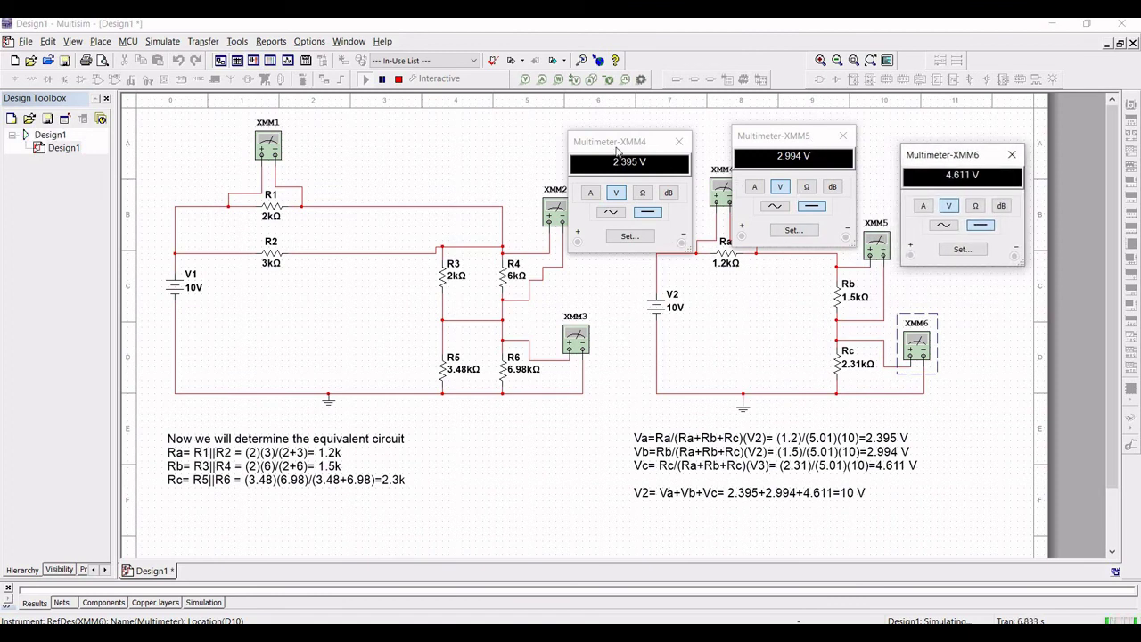
# Step: Spread the XMM4, XMM5 and XMM6 readouts around the equivalent circuit so they do not cover its components or the voltage calculations
pyautogui.moveTo(621, 146); pyautogui.dragTo(666, 117)
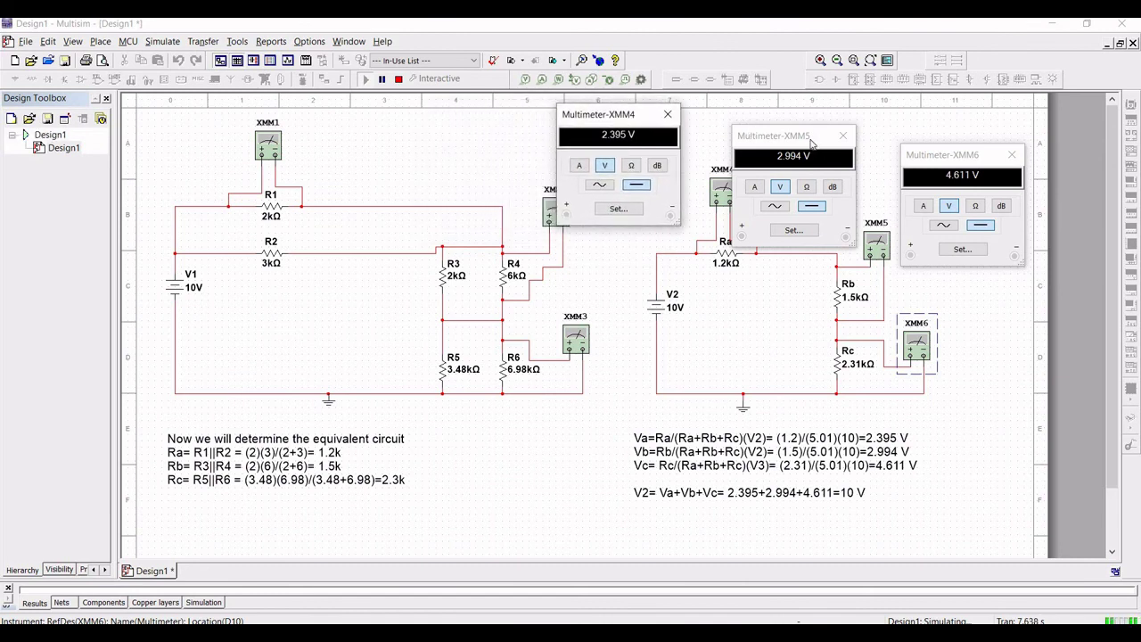
pyautogui.moveTo(807, 143); pyautogui.dragTo(543, 437)
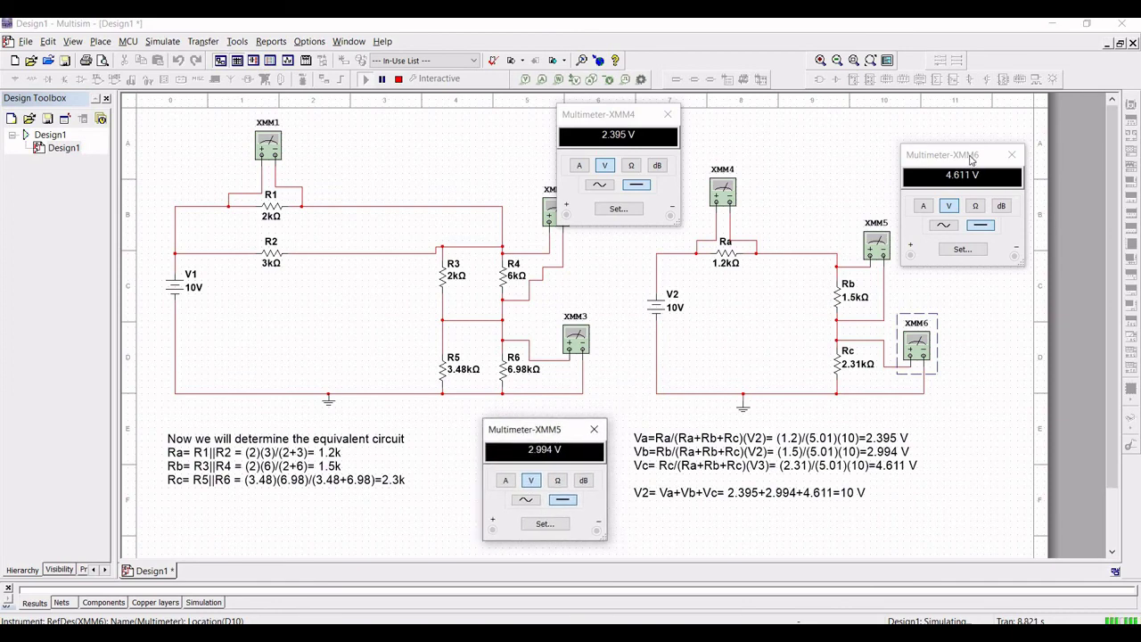
pyautogui.moveTo(971, 159); pyautogui.dragTo(973, 131)
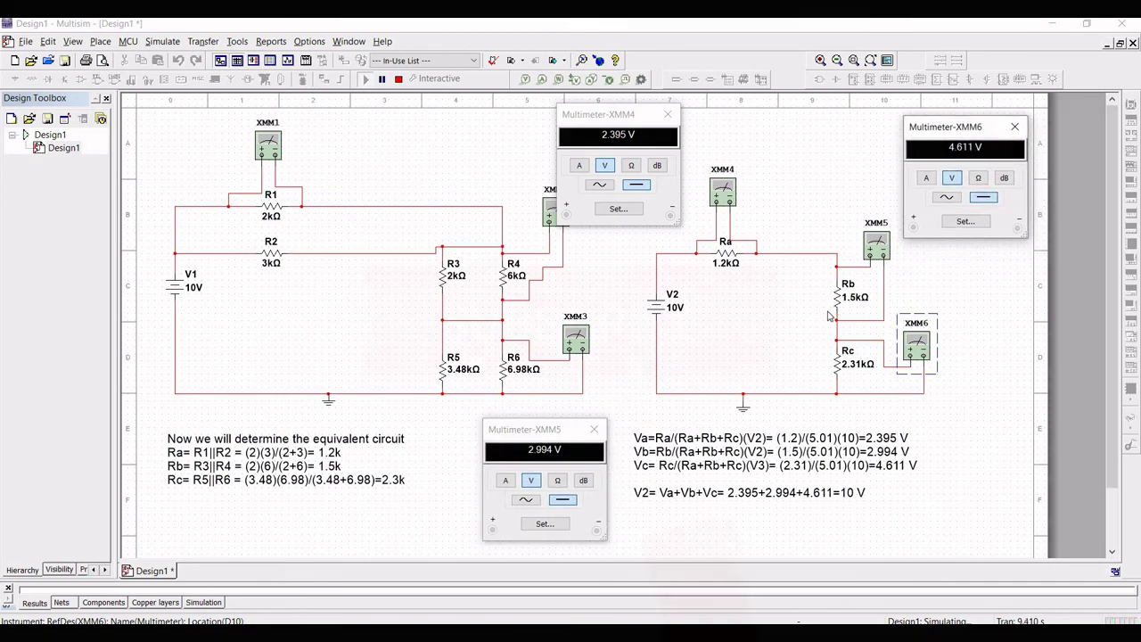